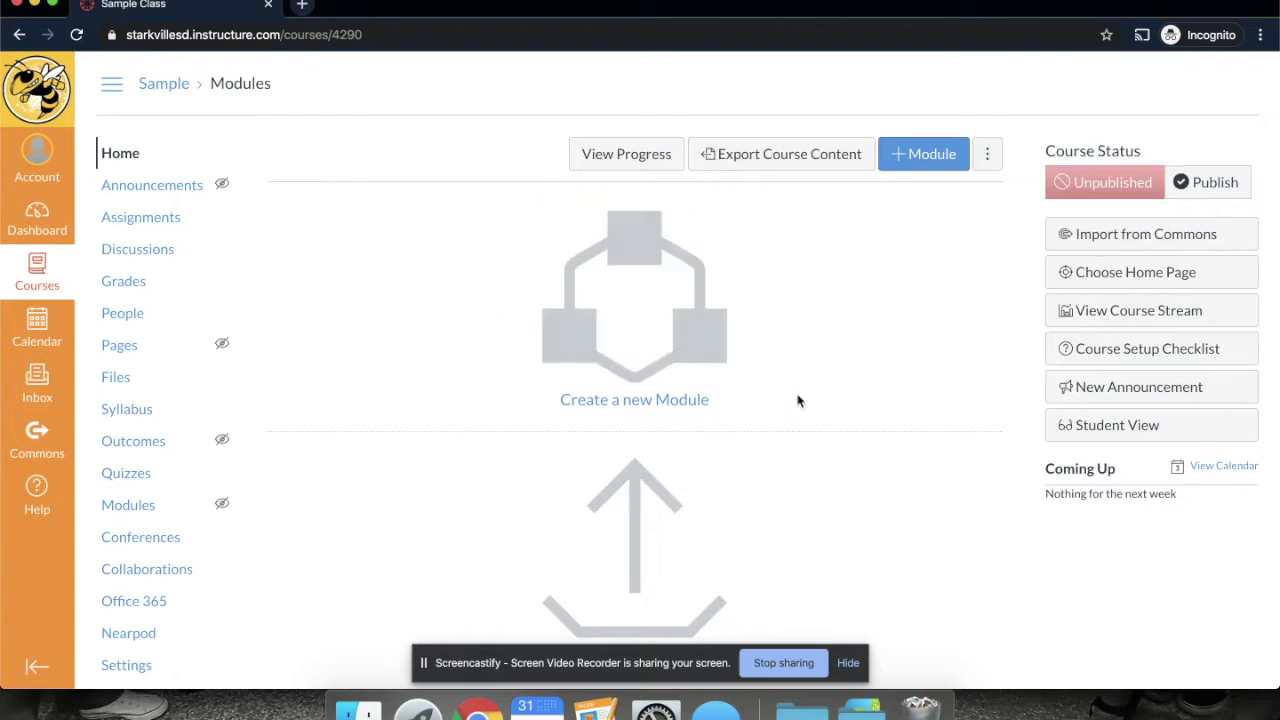
Create a new course module named "Sample Module".
scroll(632, 433, "down", 1)
scroll(632, 433, "up", 1)
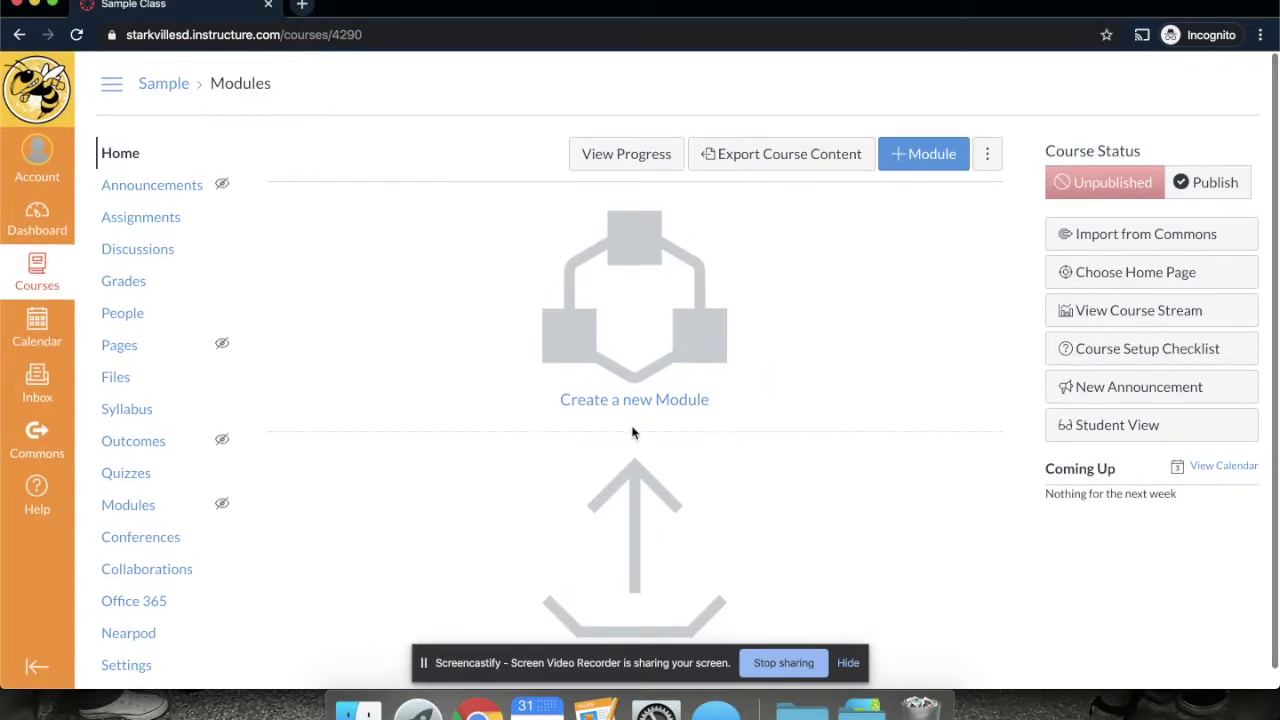
left_click(606, 284)
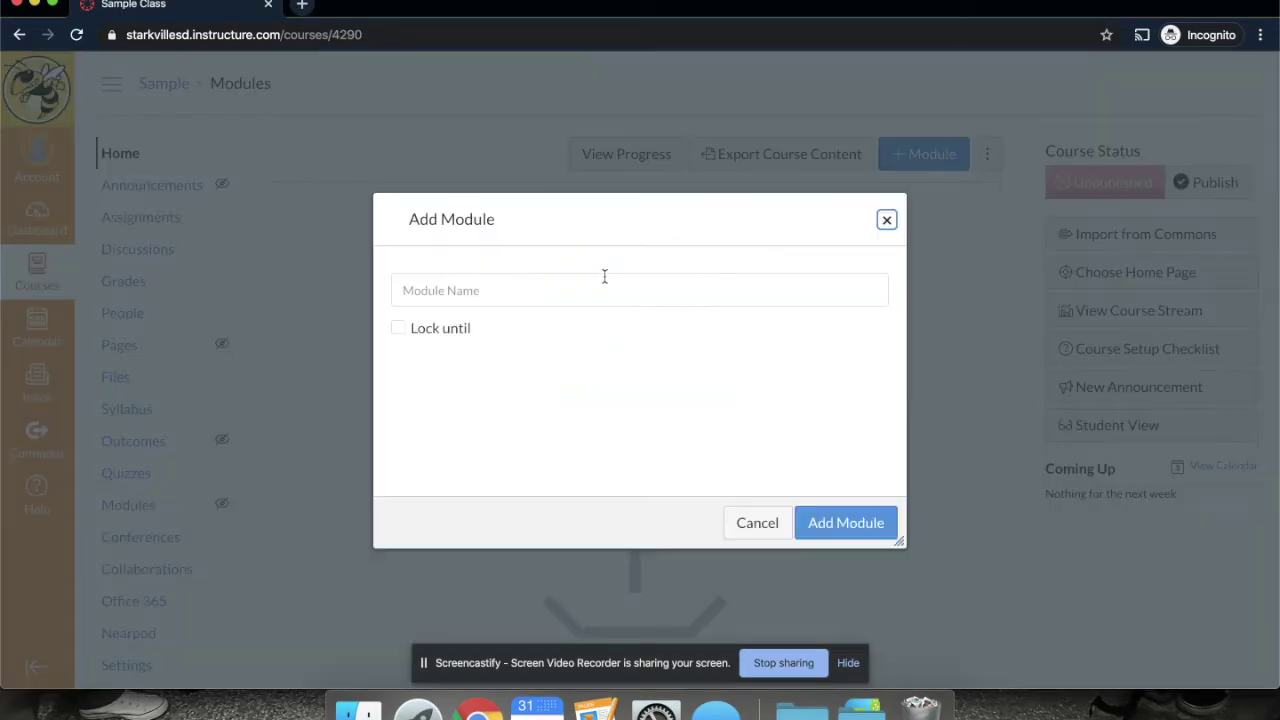
left_click(603, 277)
type("SA")
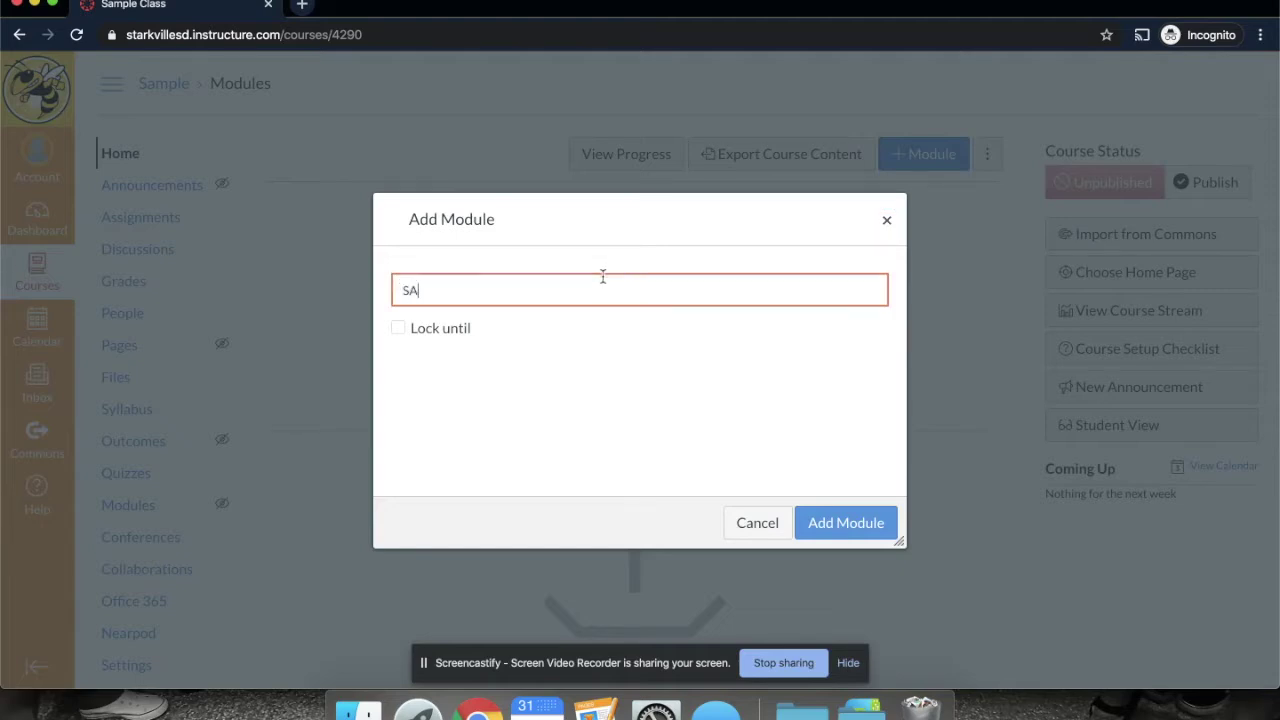
type("mple Module")
left_click(878, 535)
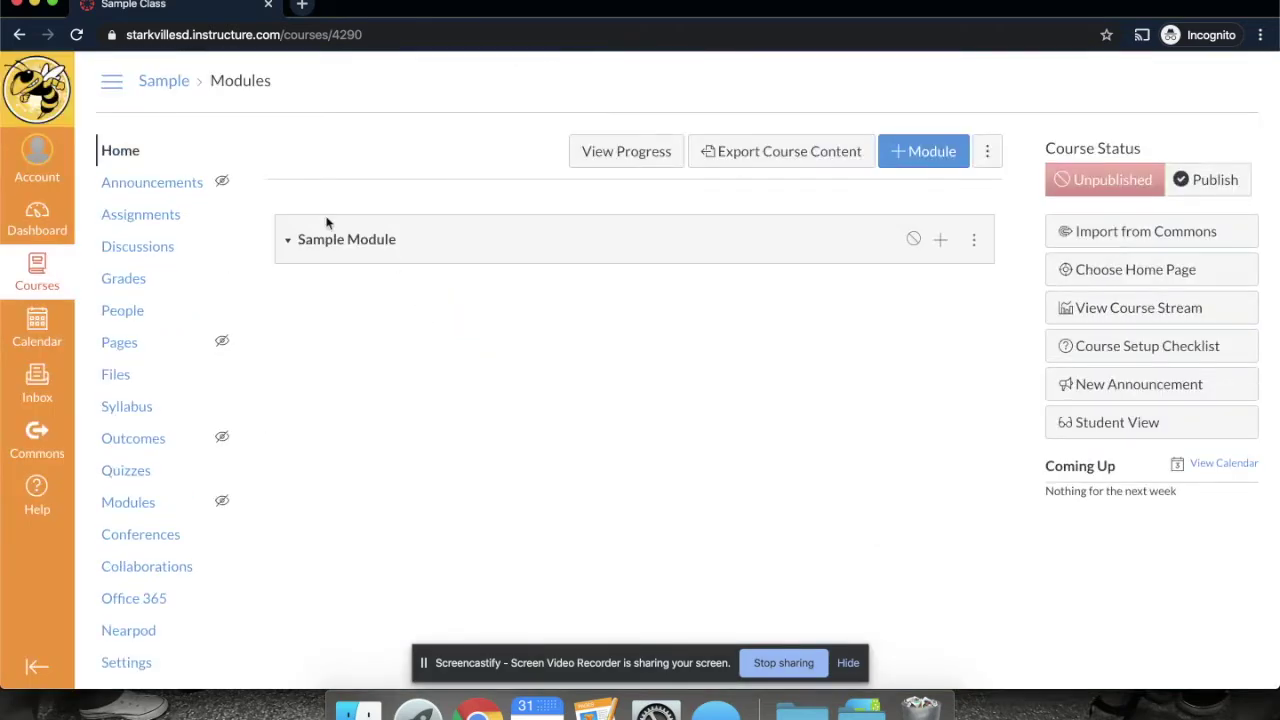
Add the existing course file "Canvas Student App.pdf" to Sample Module without indentation.
left_click(387, 240)
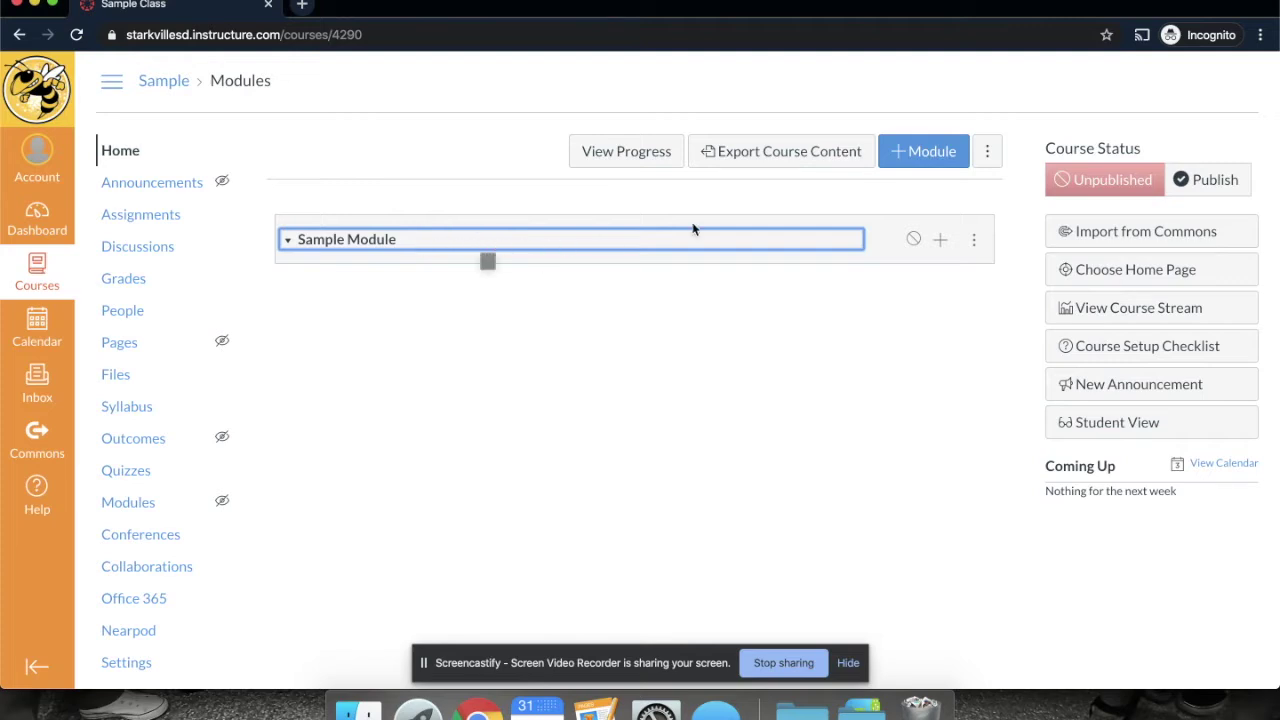
left_click(941, 242)
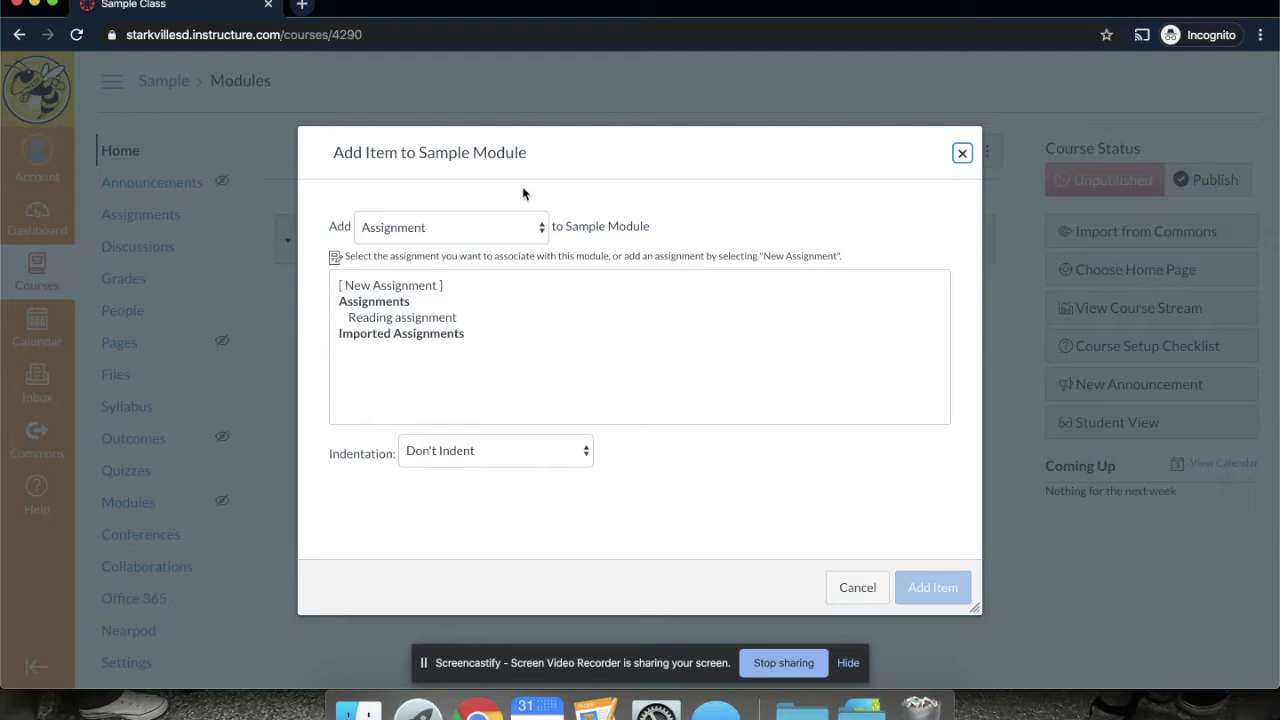
left_click(472, 237)
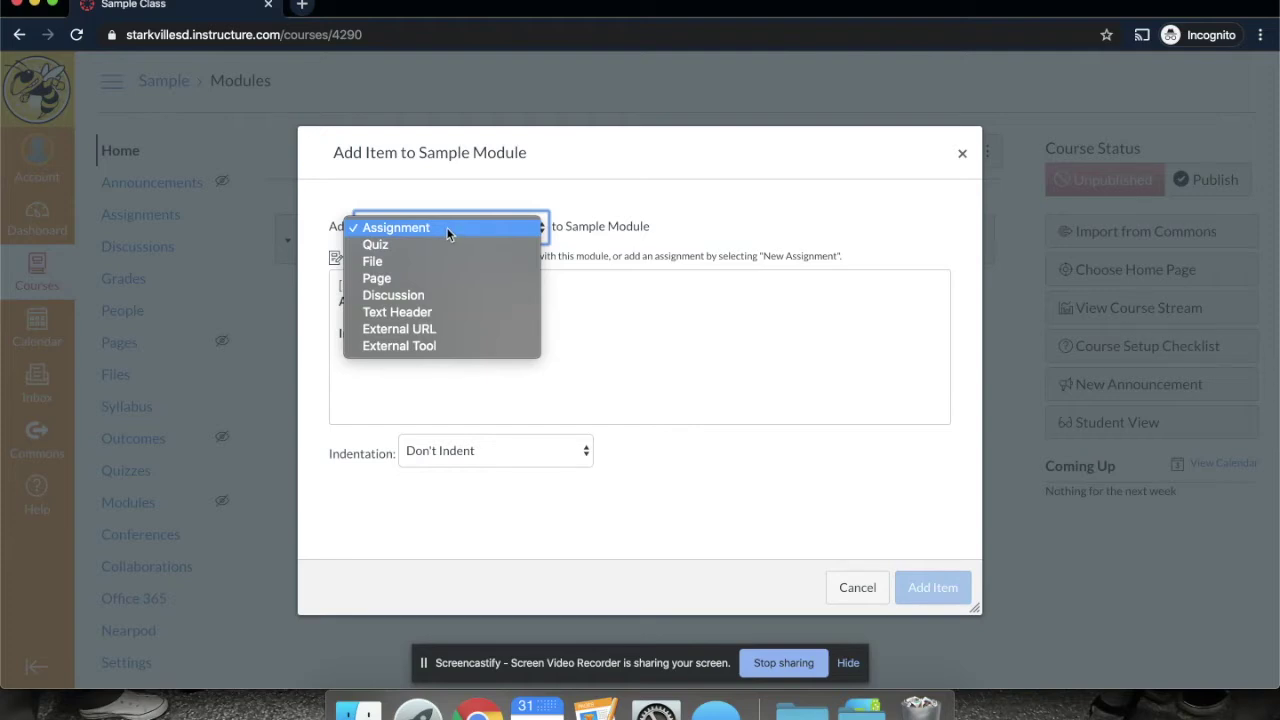
left_click(447, 258)
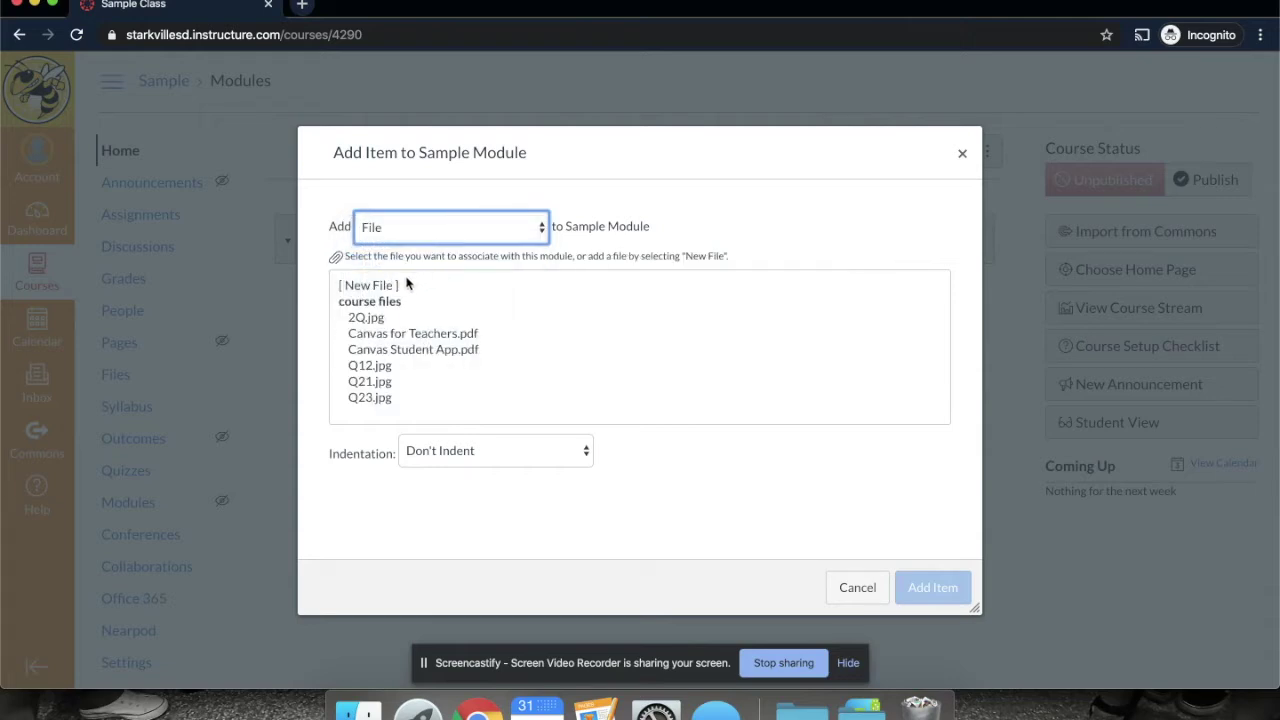
left_click(370, 286)
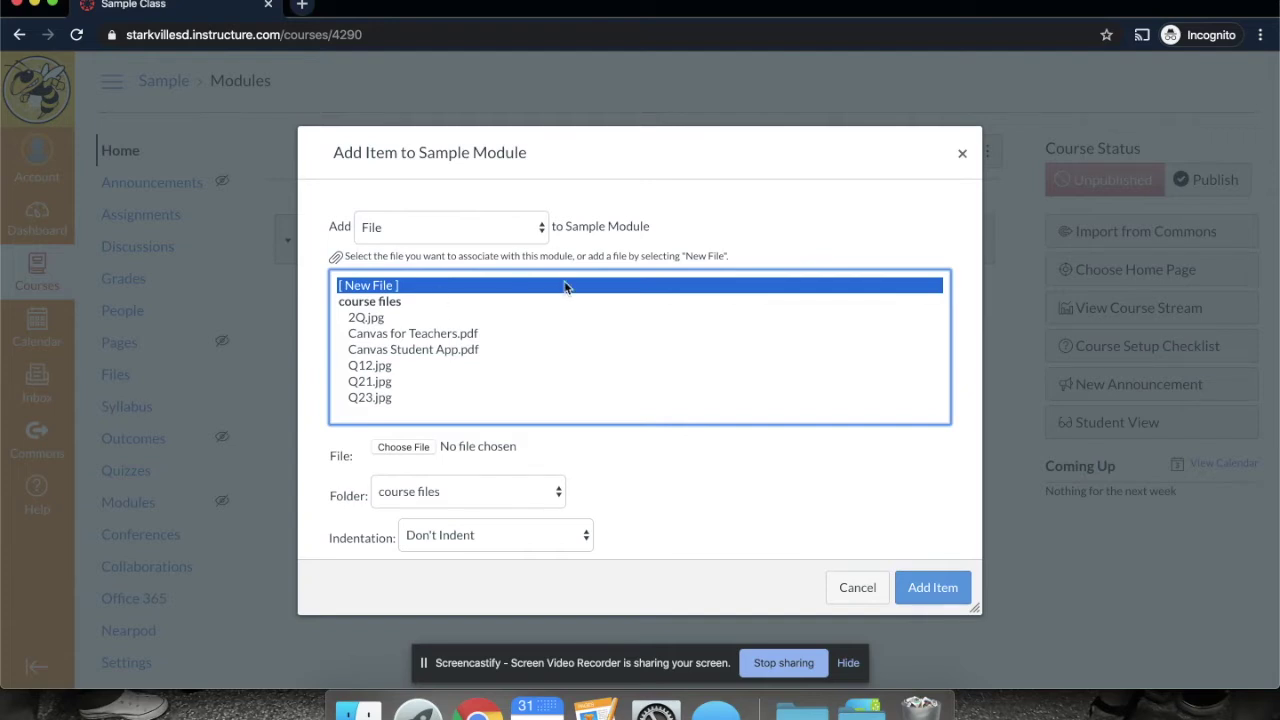
left_click(475, 338)
key("Down")
key("Up")
key("Down")
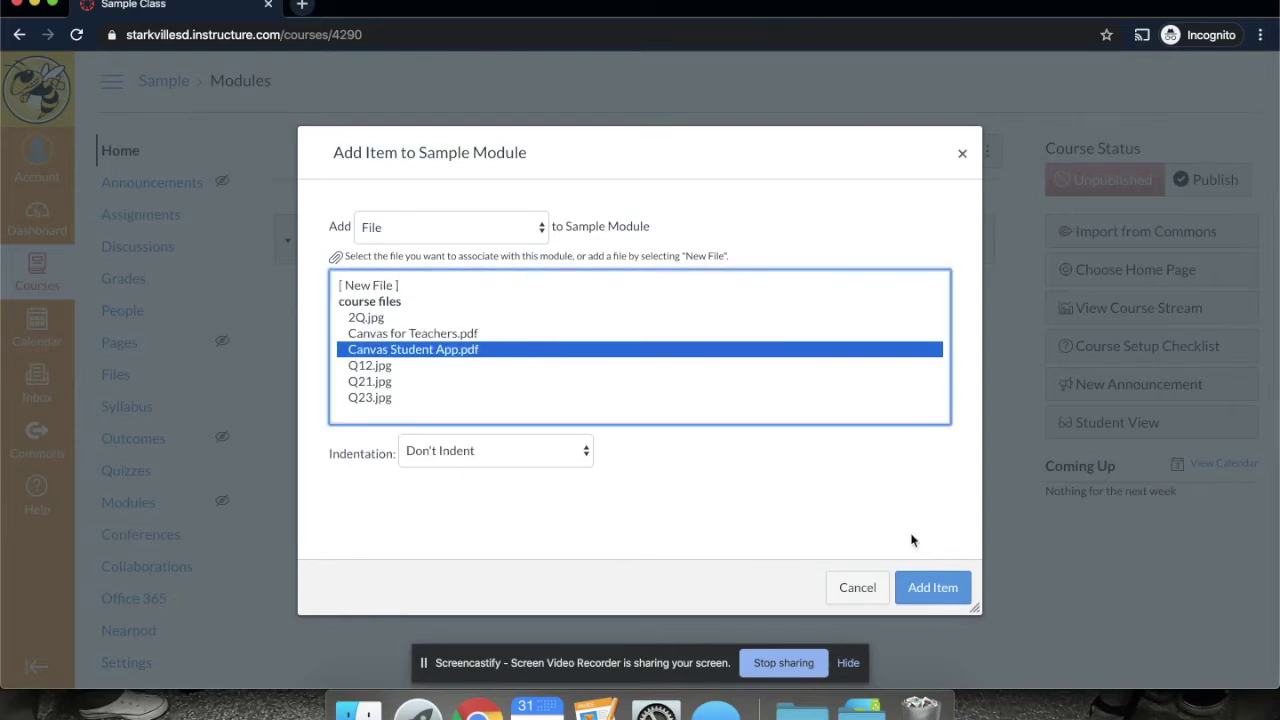
left_click(932, 589)
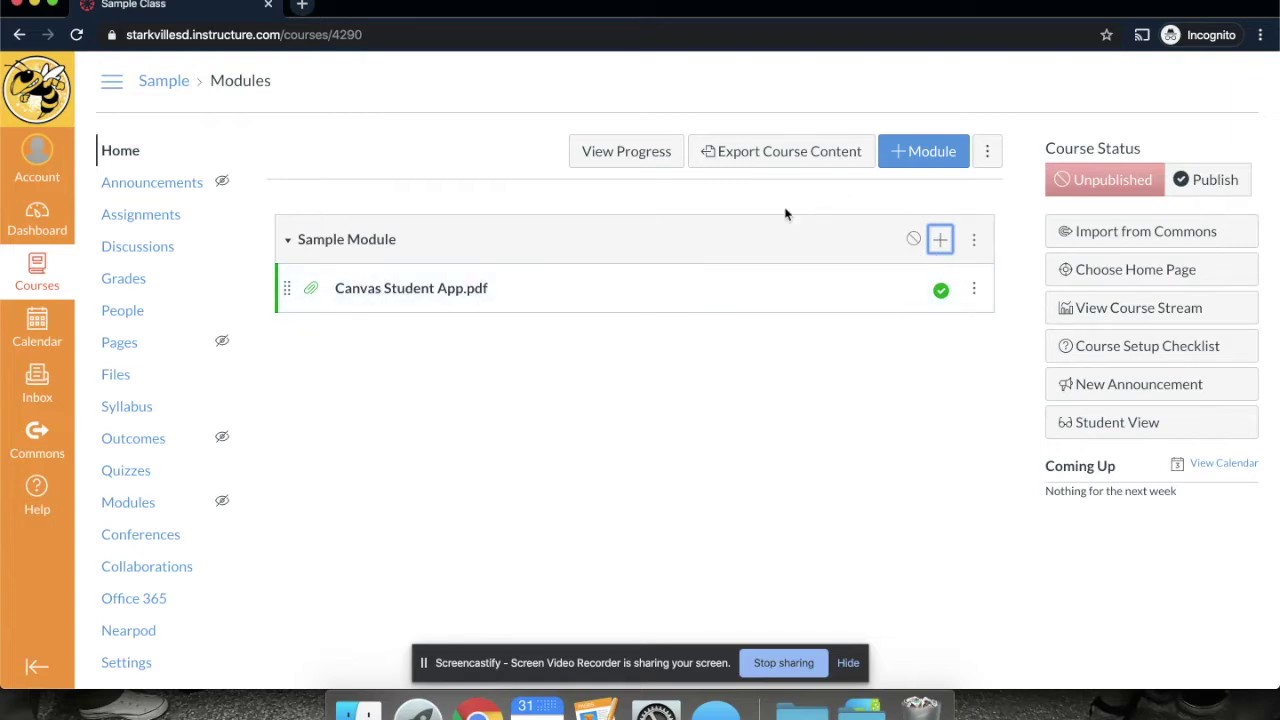
Add a new assignment named "Summary Assignment" to Sample Module without indentation.
left_click(940, 245)
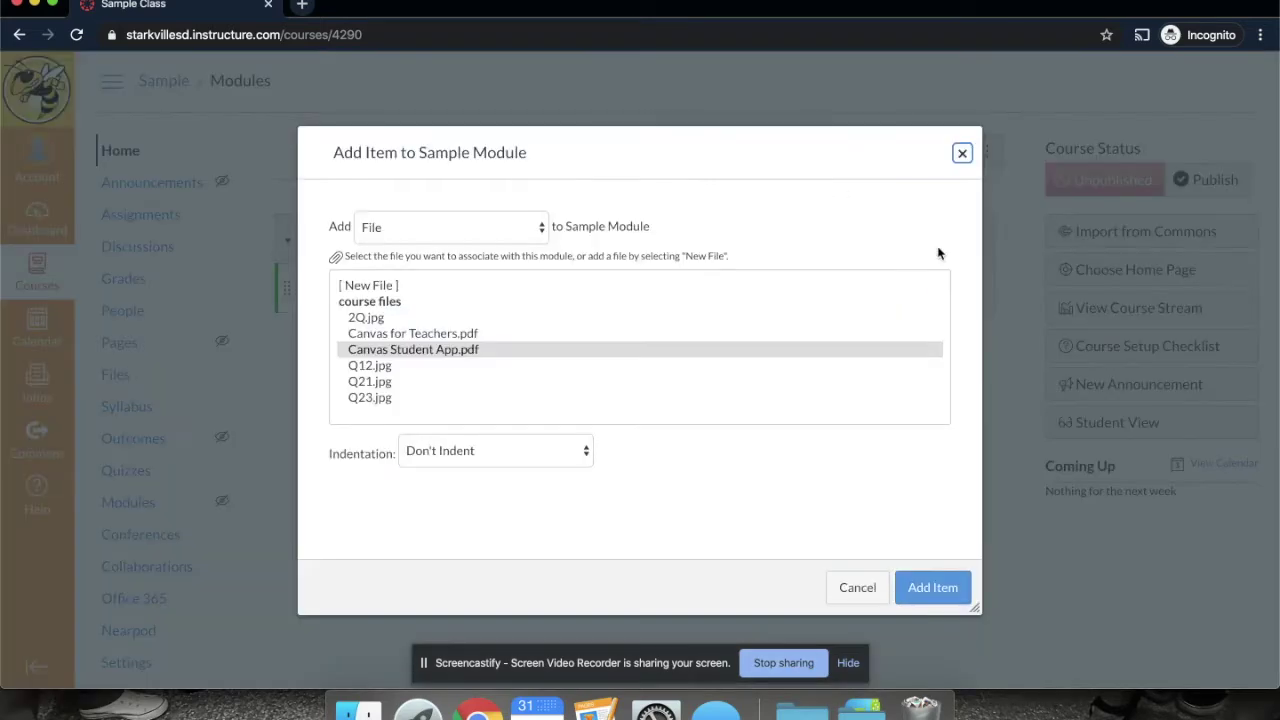
left_click(516, 228)
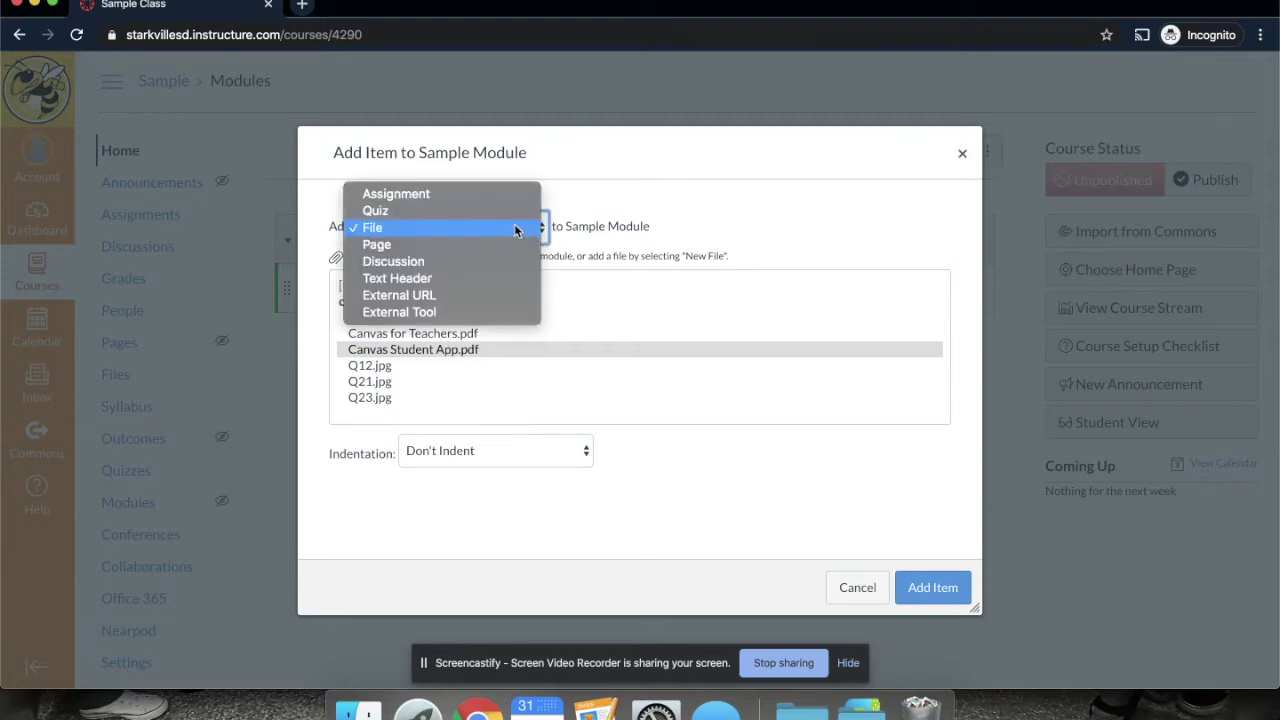
left_click(499, 195)
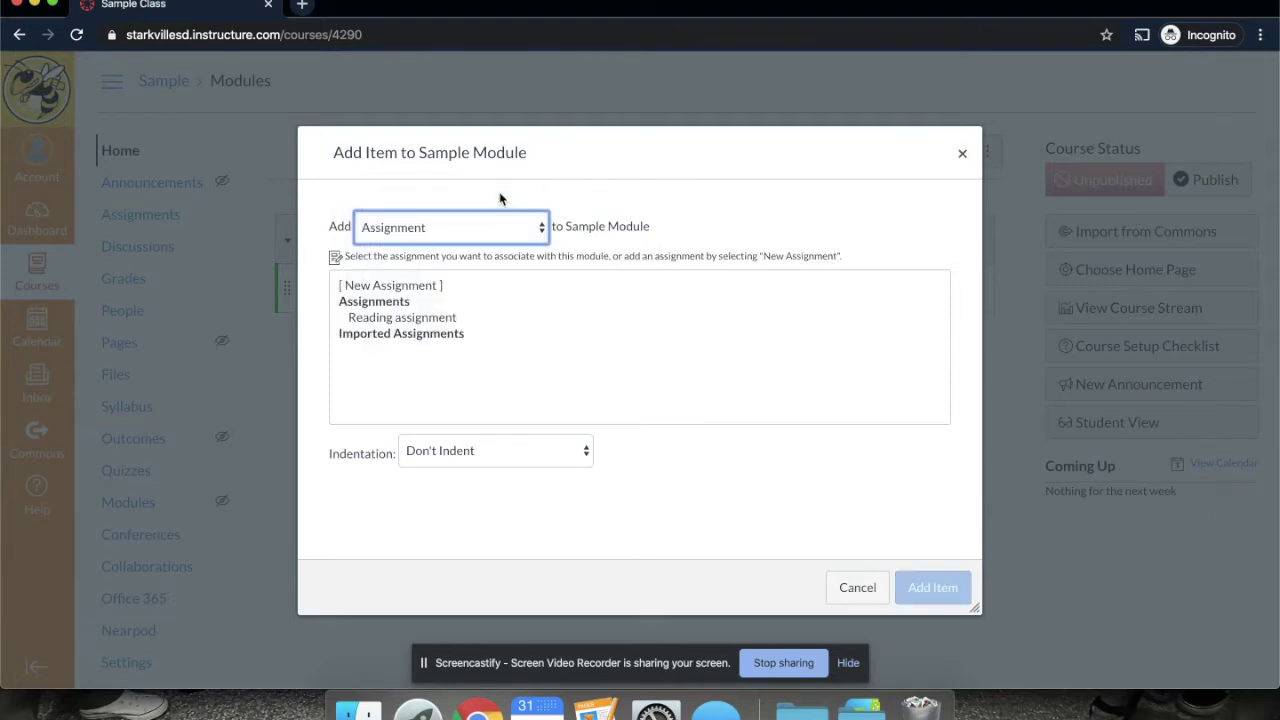
left_click(393, 289)
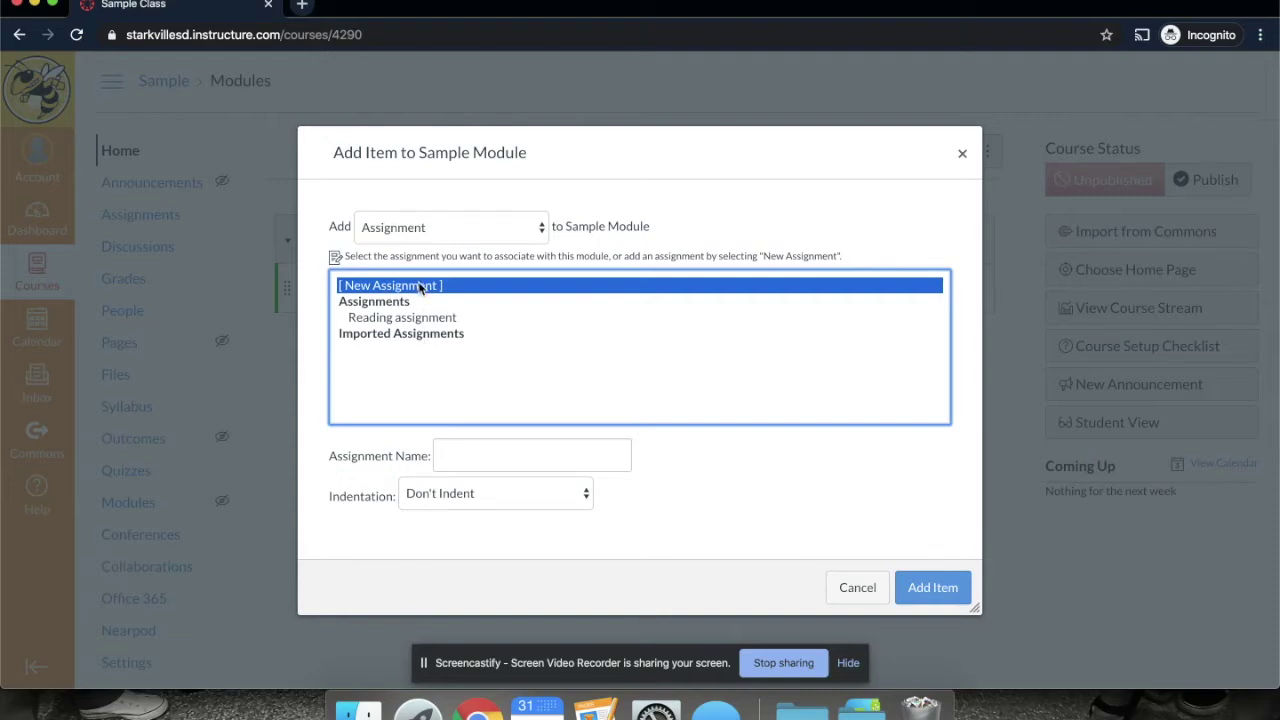
left_click(953, 595)
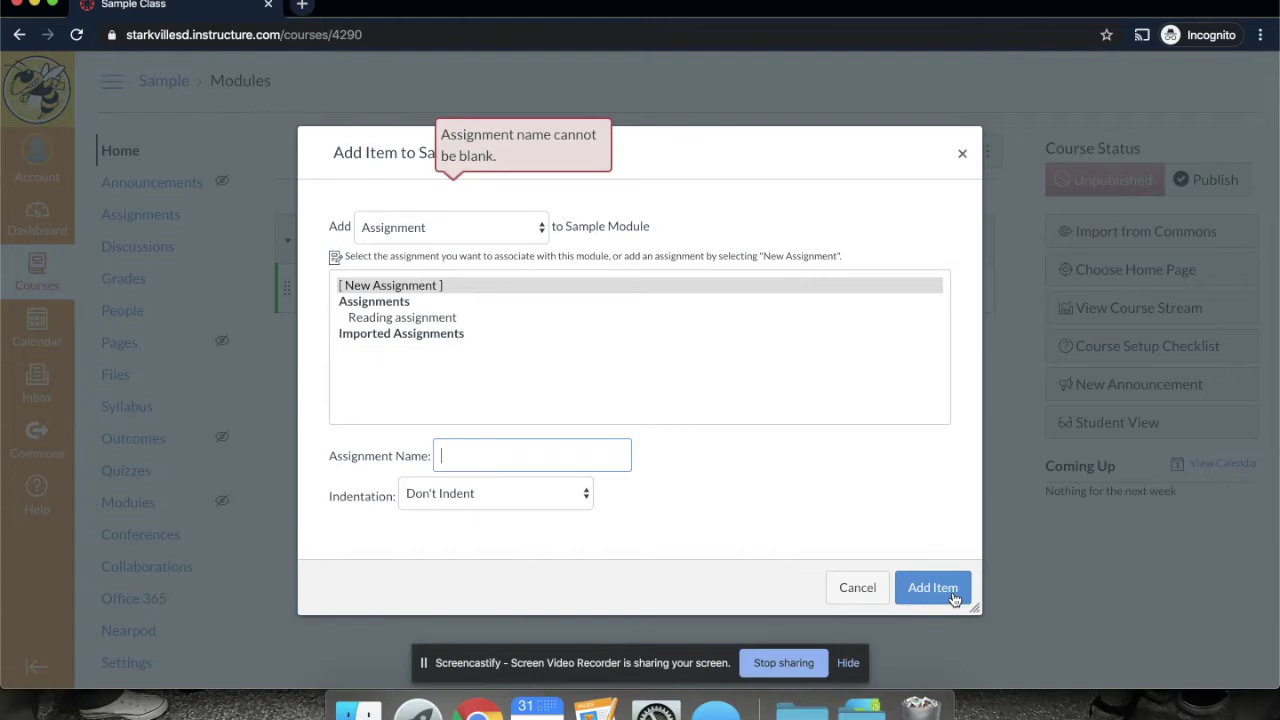
type("Summary Assignment")
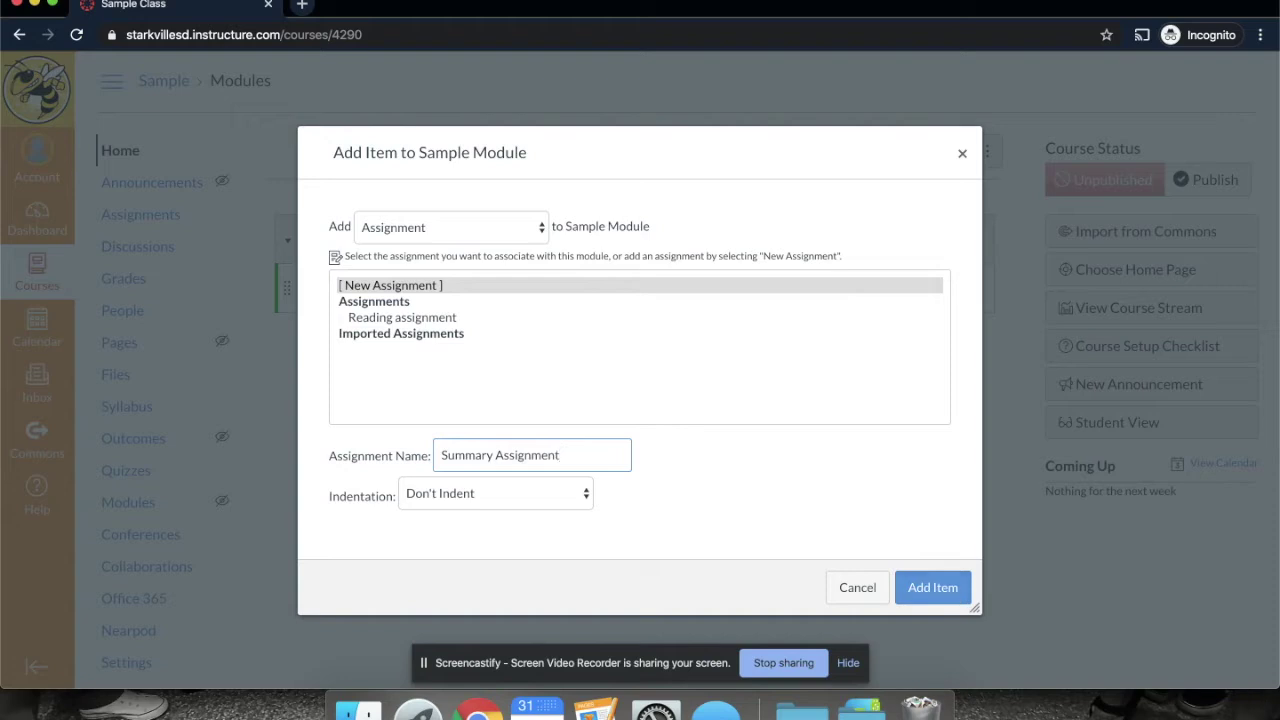
left_click(958, 587)
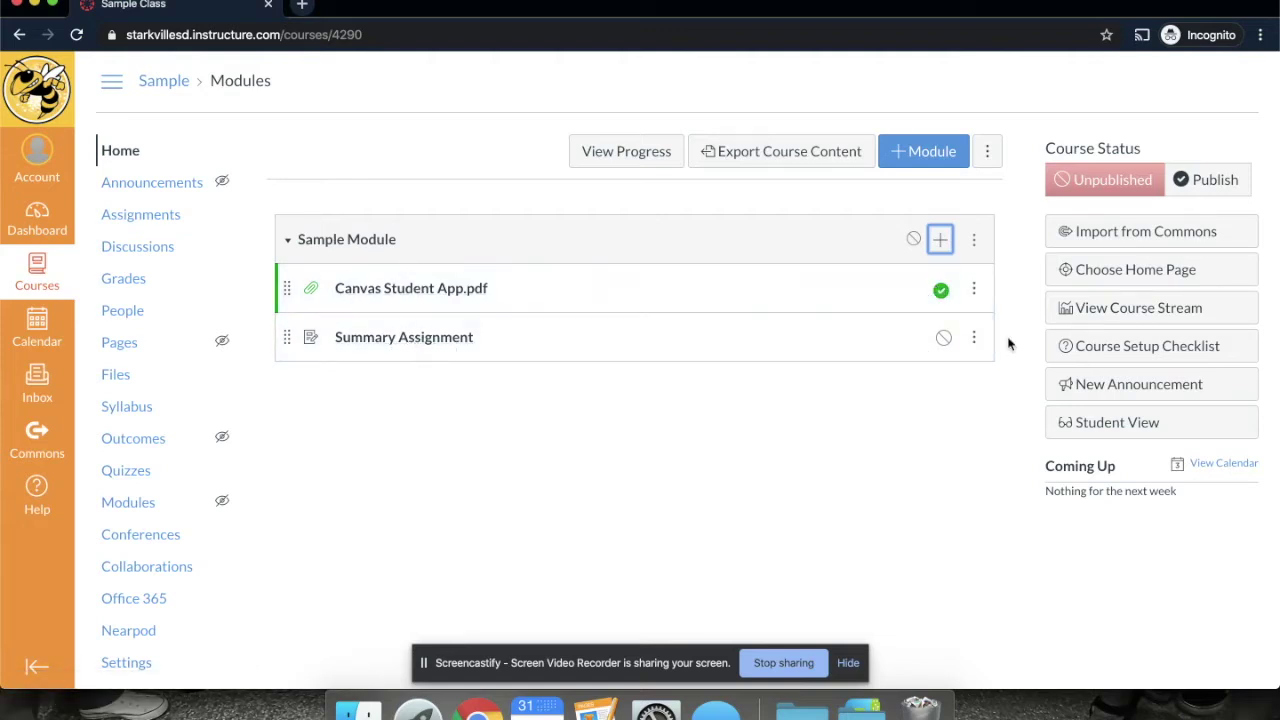
Open Summary Assignment for editing and write the description "Read the following document. Summarize it below.".
left_click(383, 340)
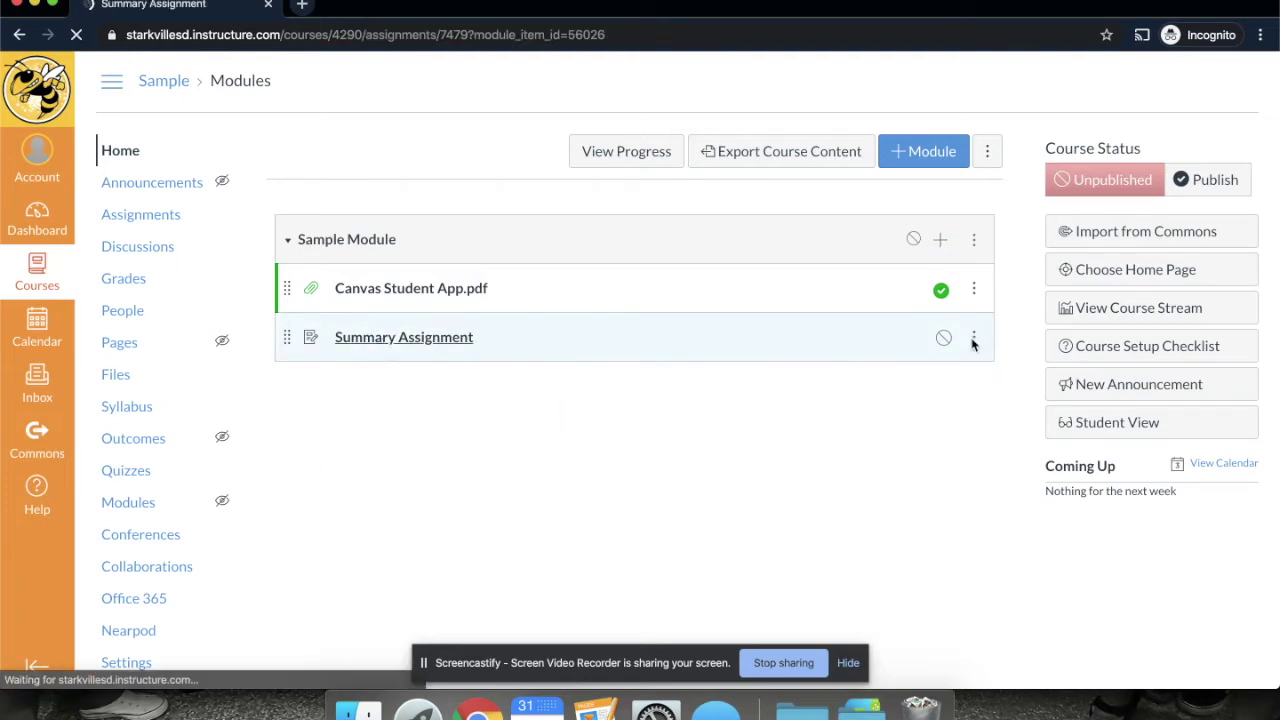
scroll(575, 385, "down", 2)
scroll(575, 385, "up", 1)
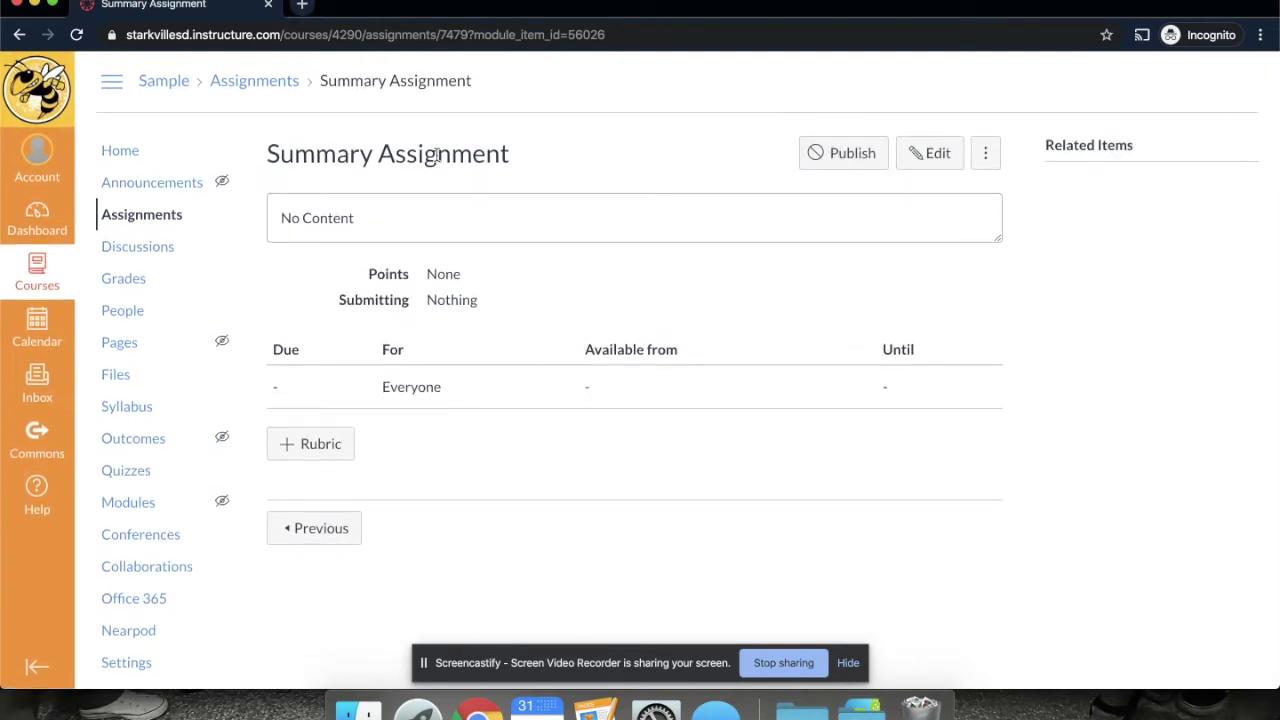
left_click(926, 159)
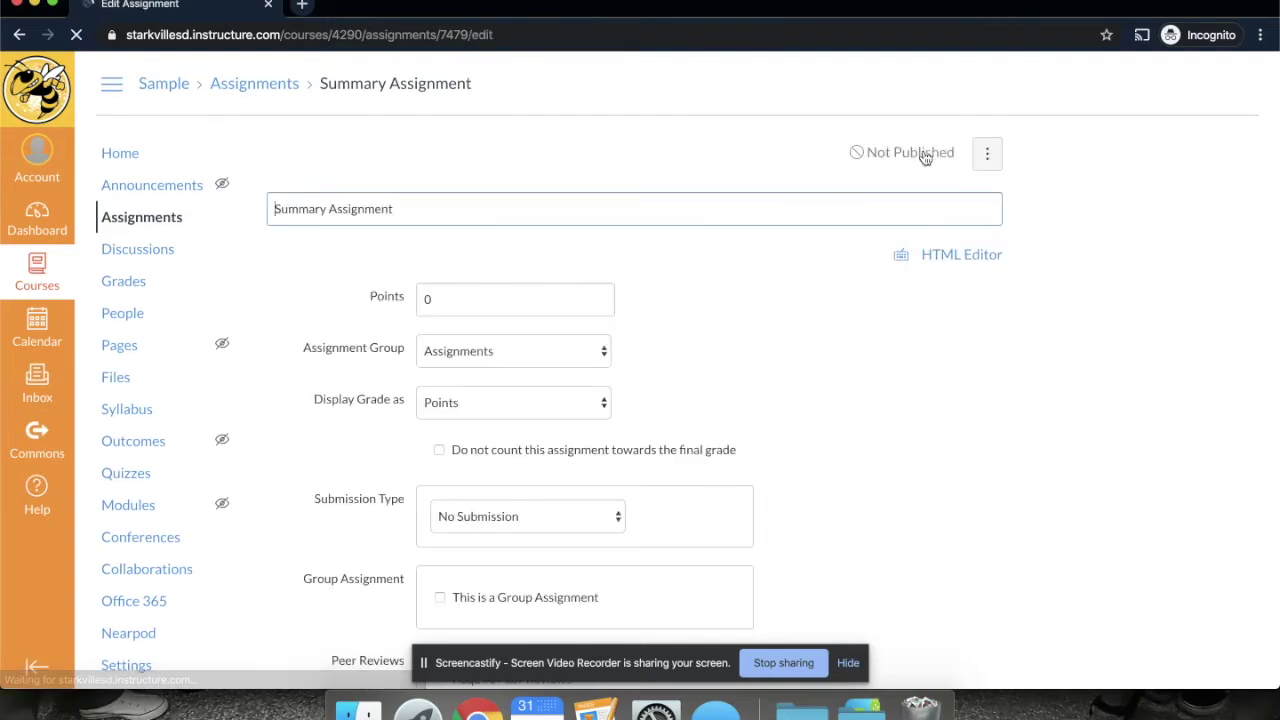
left_click(674, 449)
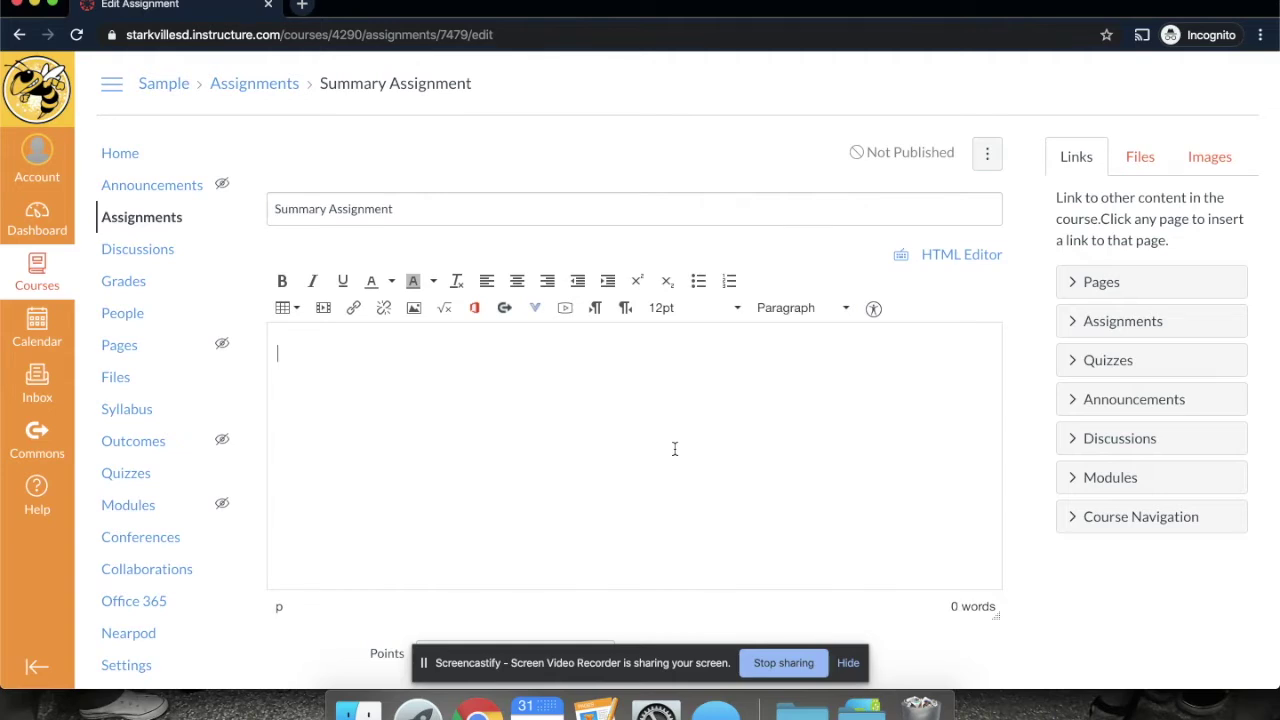
type("Read the following ")
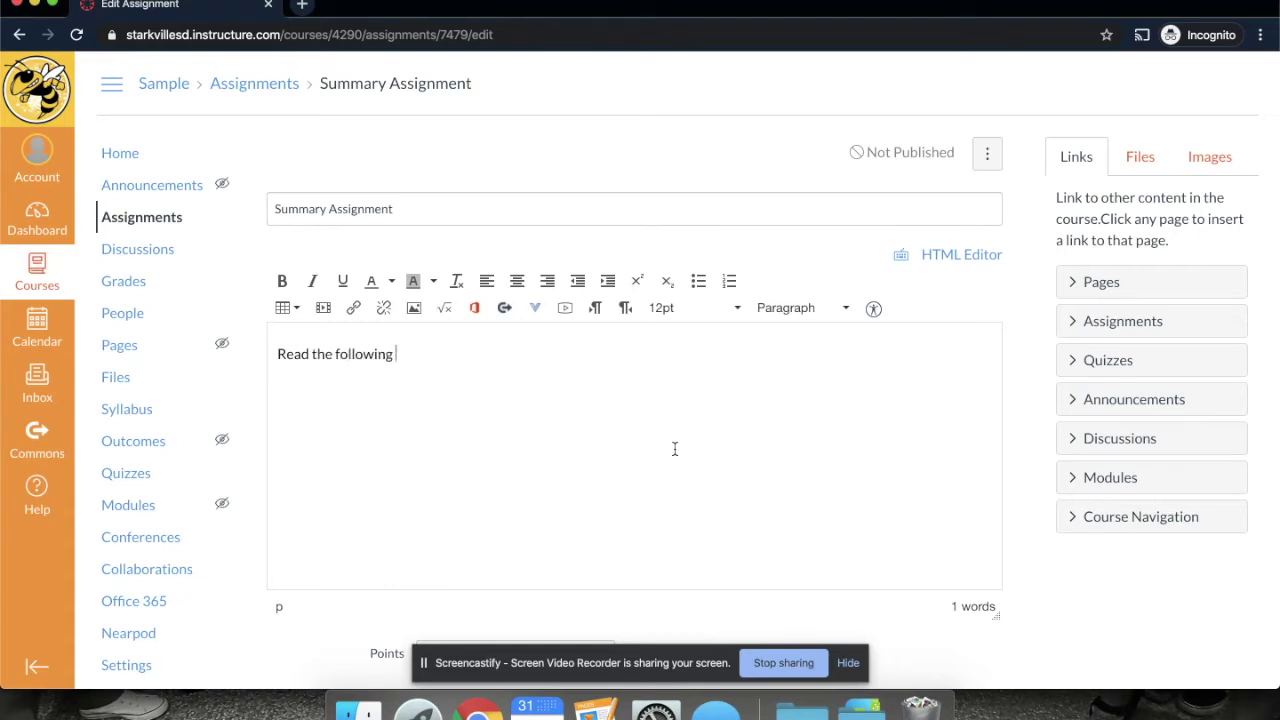
type("document. Summarizi")
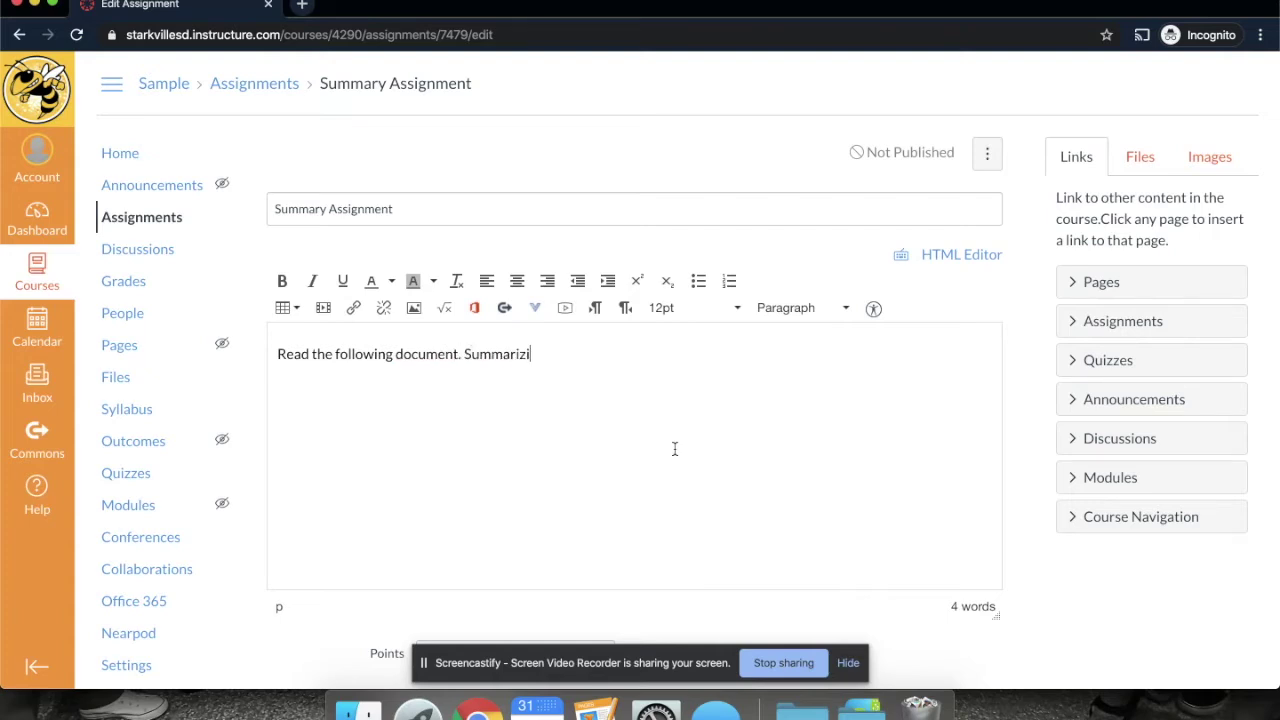
key("BackSpace")
type("e it below.")
Insert a download link to the course file "Canvas Student App.pdf" below the assignment description.
scroll(734, 364, "down", 3)
scroll(734, 364, "up", 3)
left_click(1140, 156)
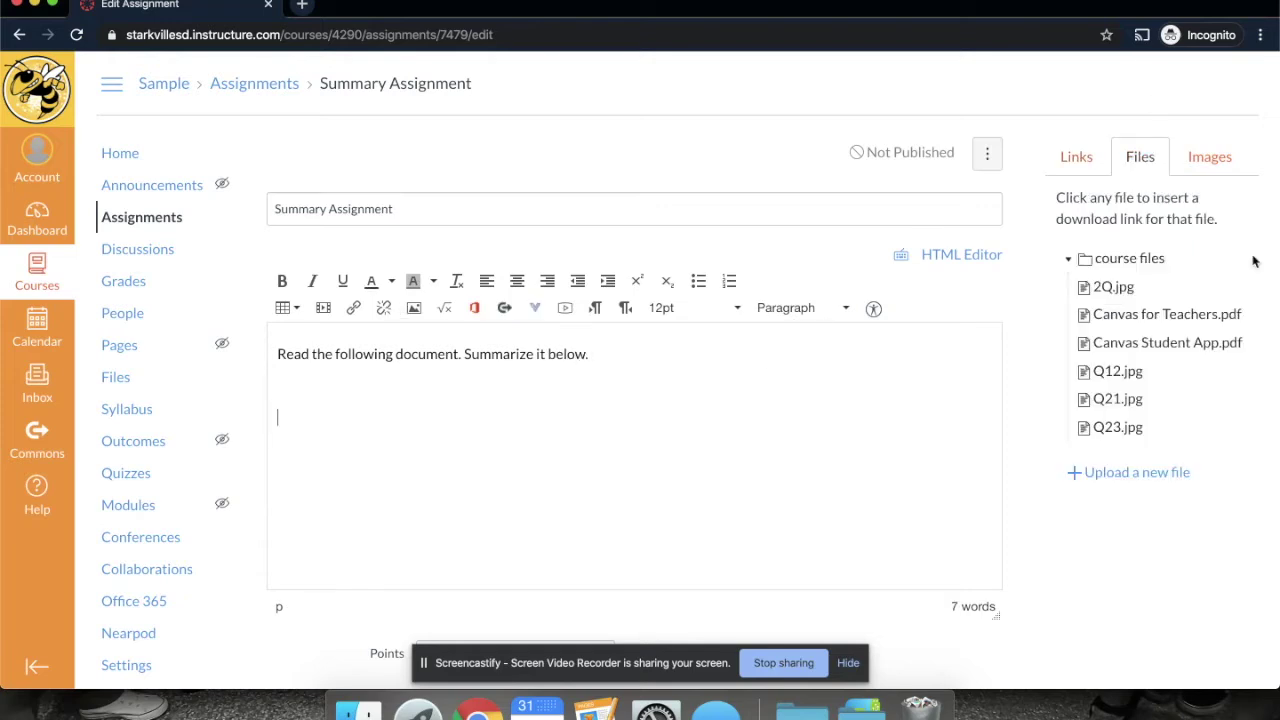
left_click(1162, 344)
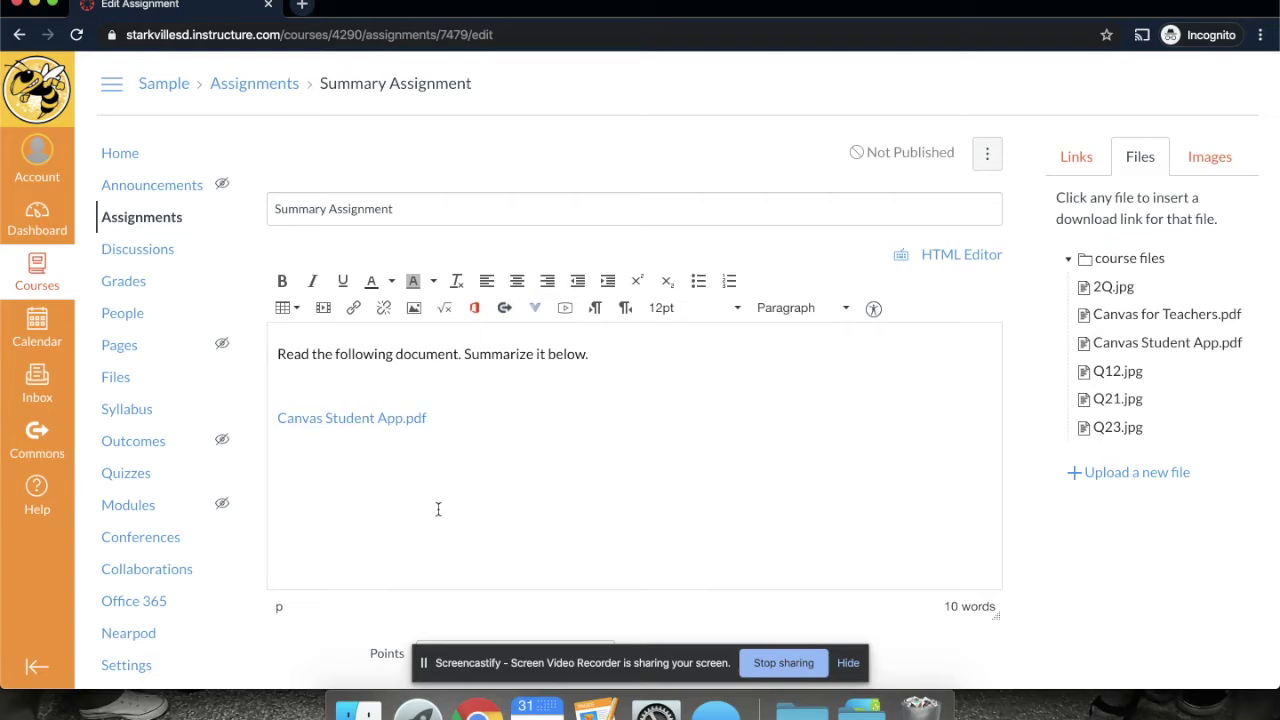
Review the course images and the linkable course content available for the assignment description.
scroll(437, 509, "down", 7)
scroll(438, 515, "up", 2)
scroll(438, 515, "up", 5)
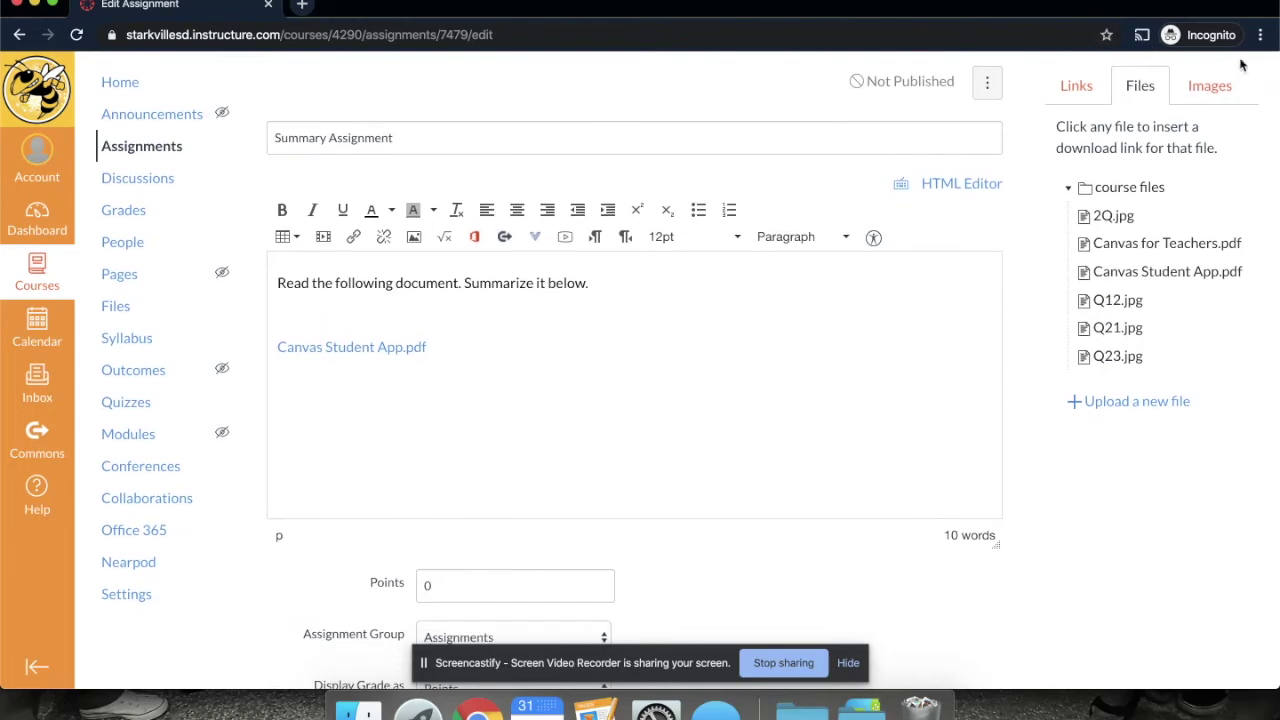
left_click(1210, 86)
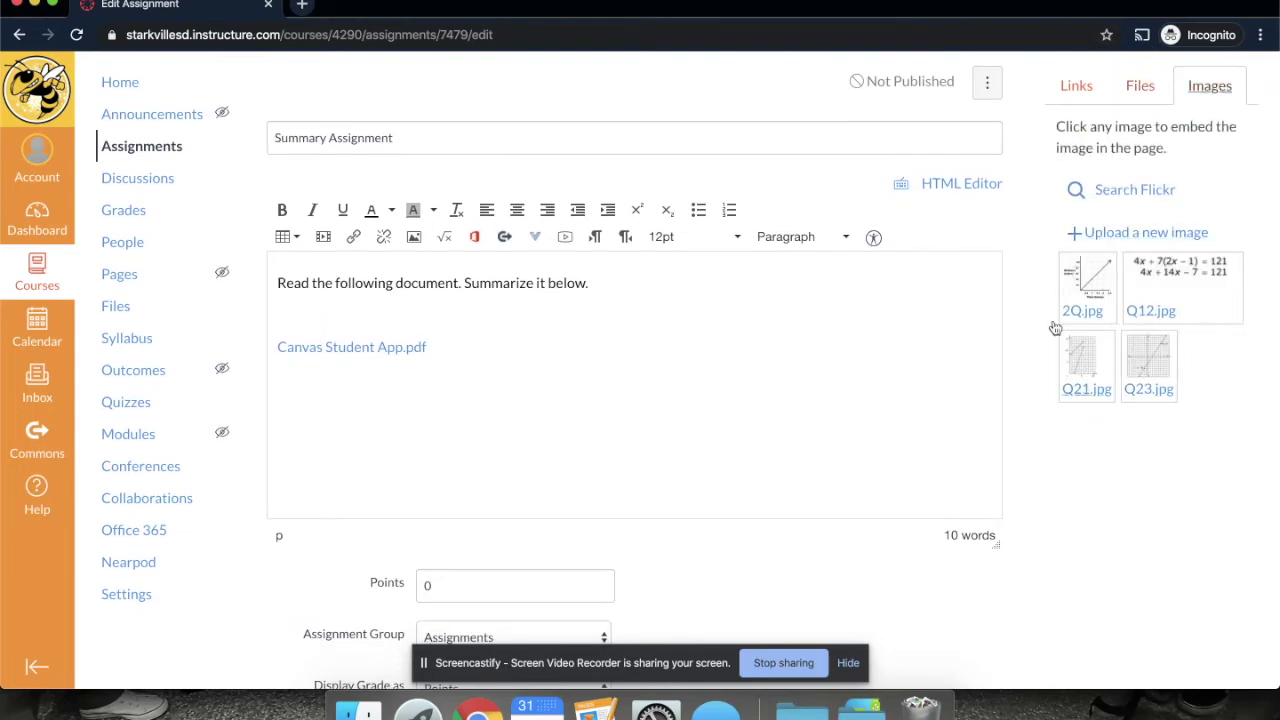
left_click(1082, 100)
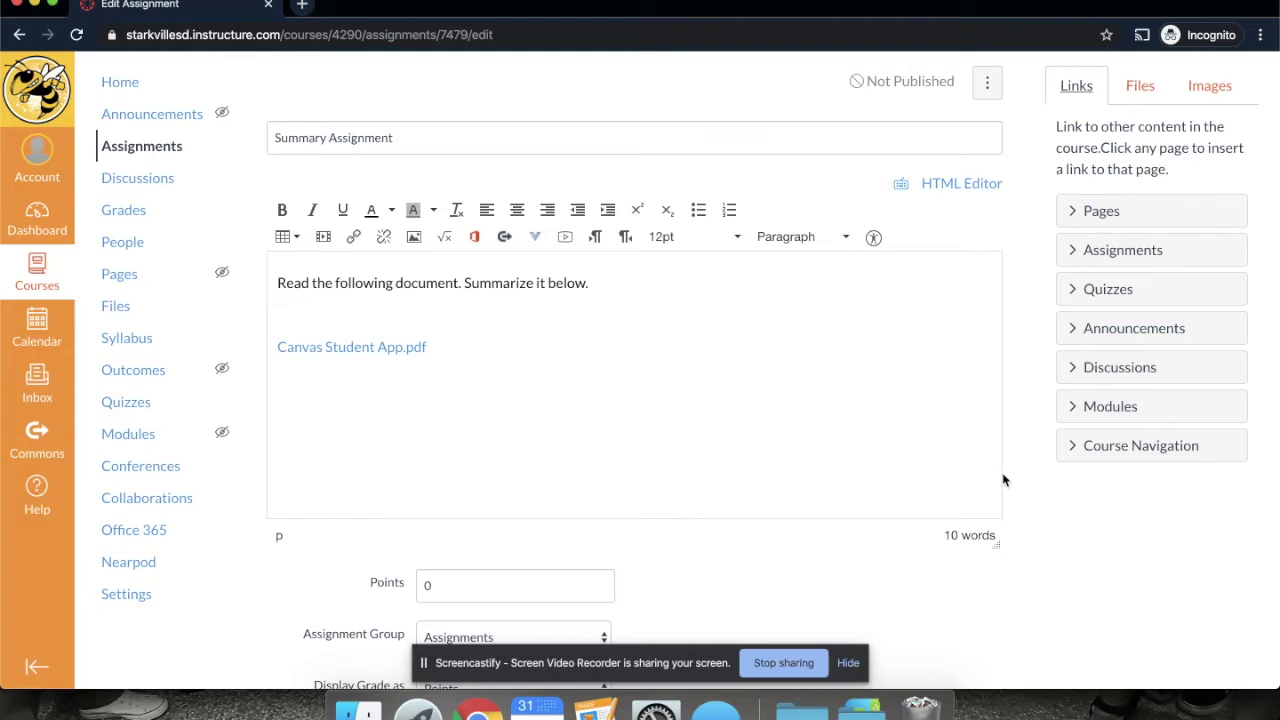
Set the assignment's submission type to Online and allow Text Entry submissions.
scroll(703, 457, "down", 5)
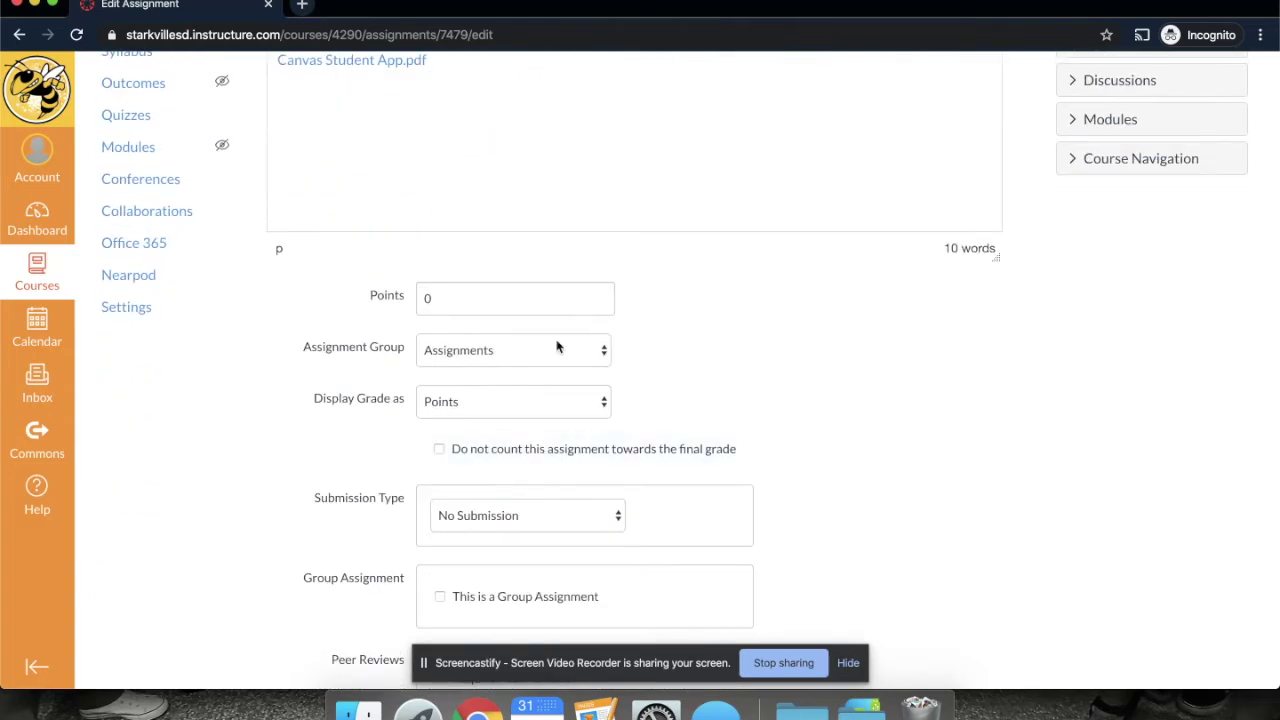
scroll(515, 410, "down", 3)
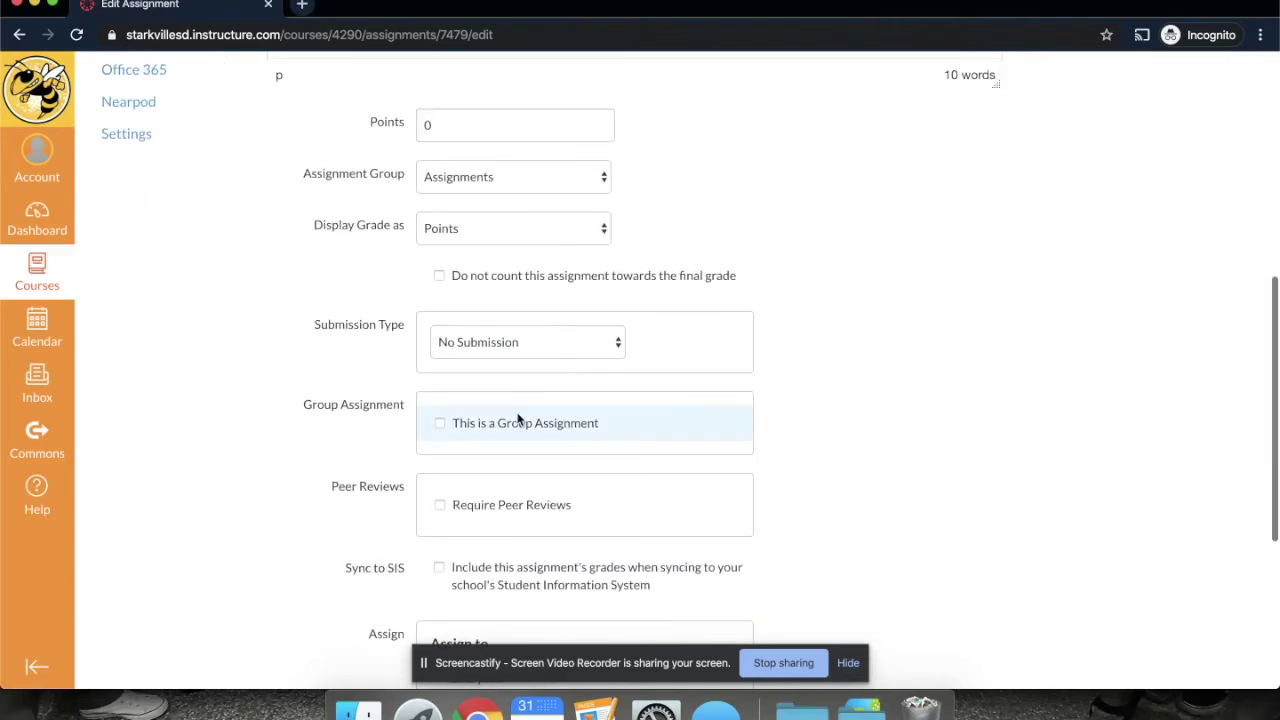
scroll(485, 323, "down", 2)
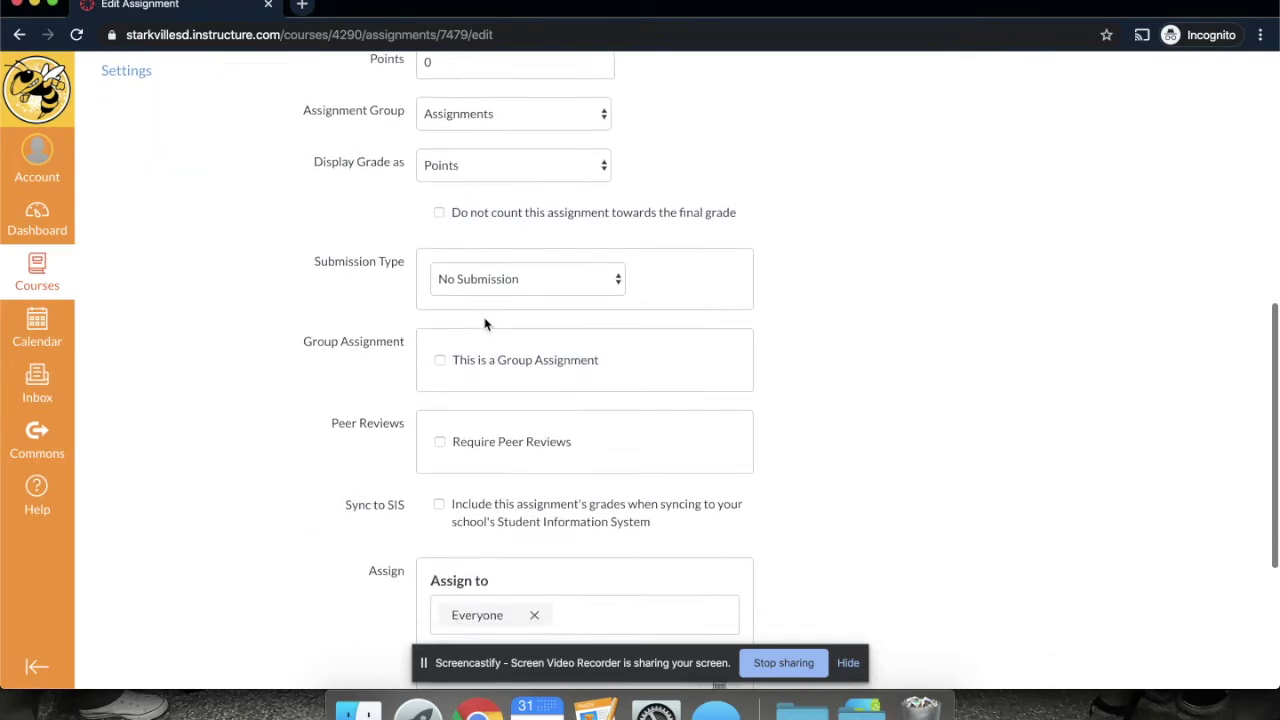
left_click(466, 252)
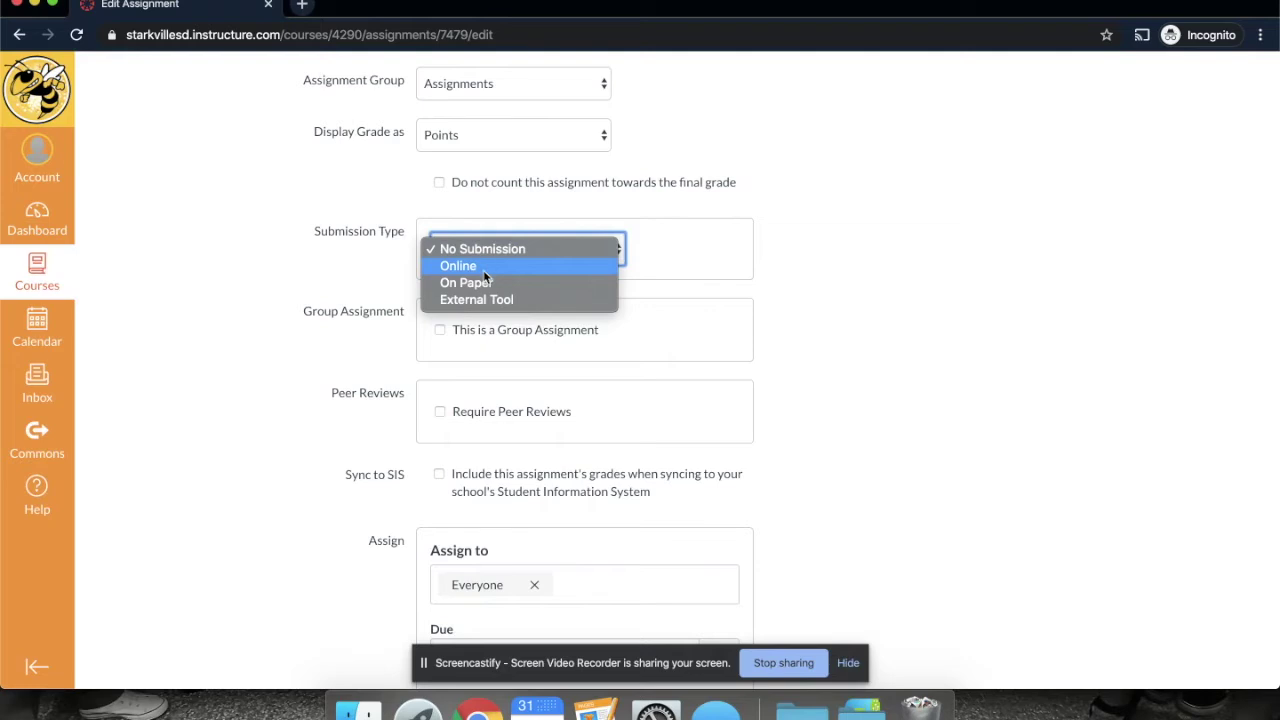
left_click(486, 267)
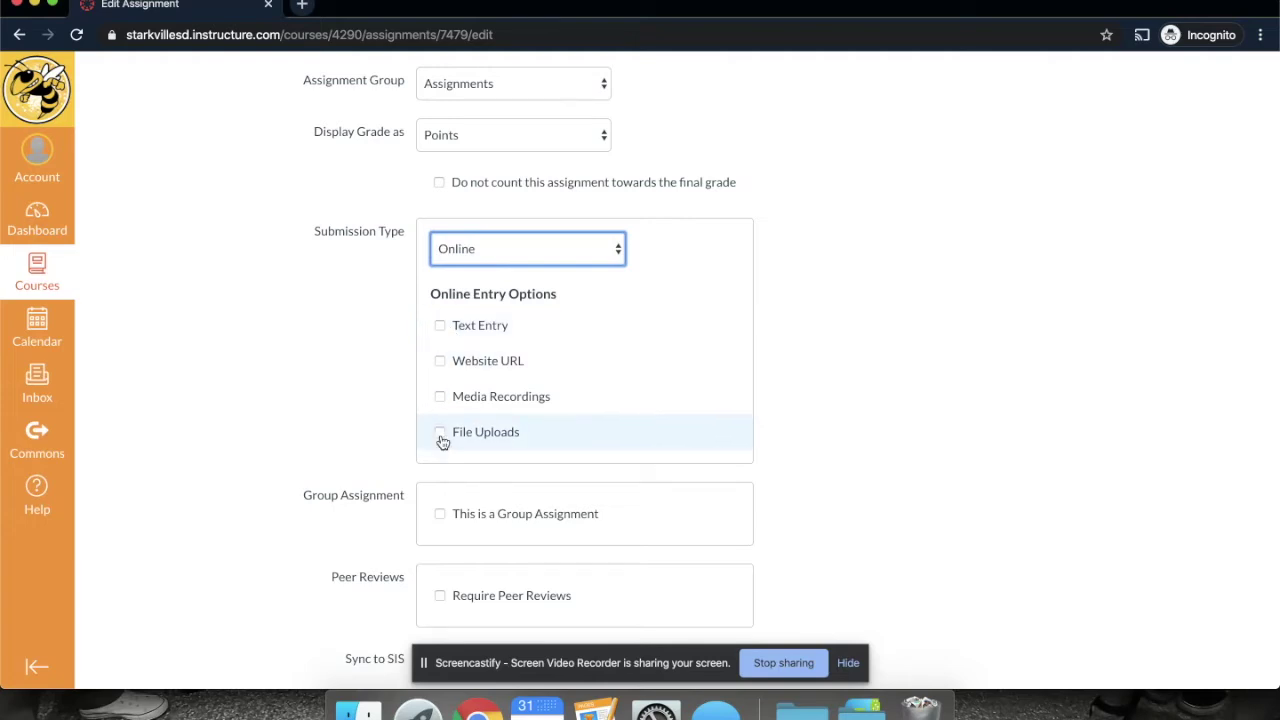
left_click(441, 326)
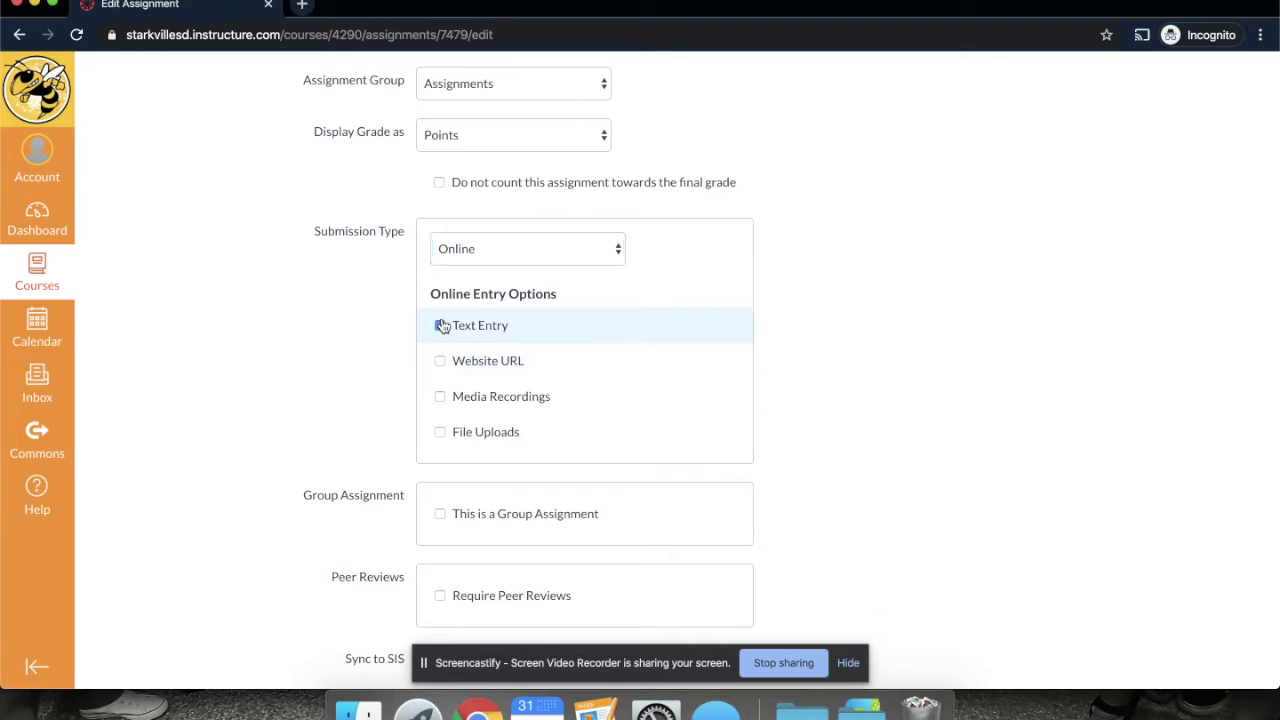
Allow File Uploads as an additional online entry option for the assignment, then save and publish it.
left_click(441, 433)
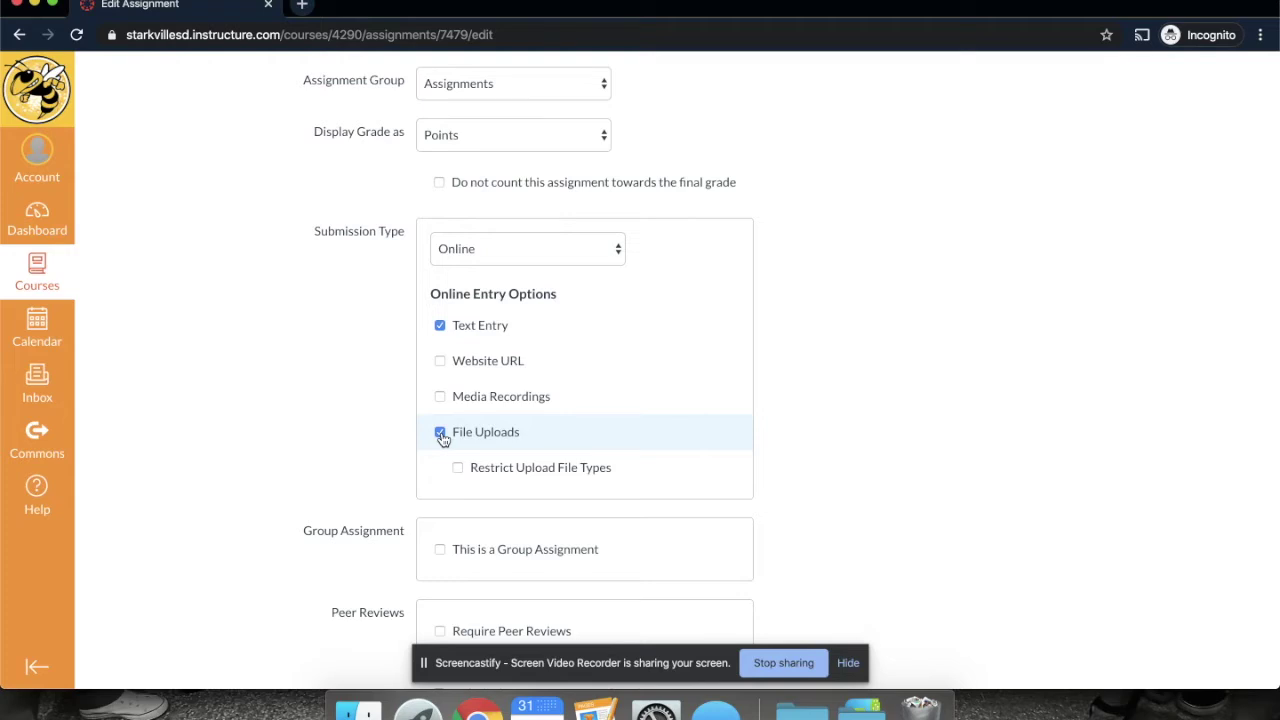
scroll(542, 483, "down", 5)
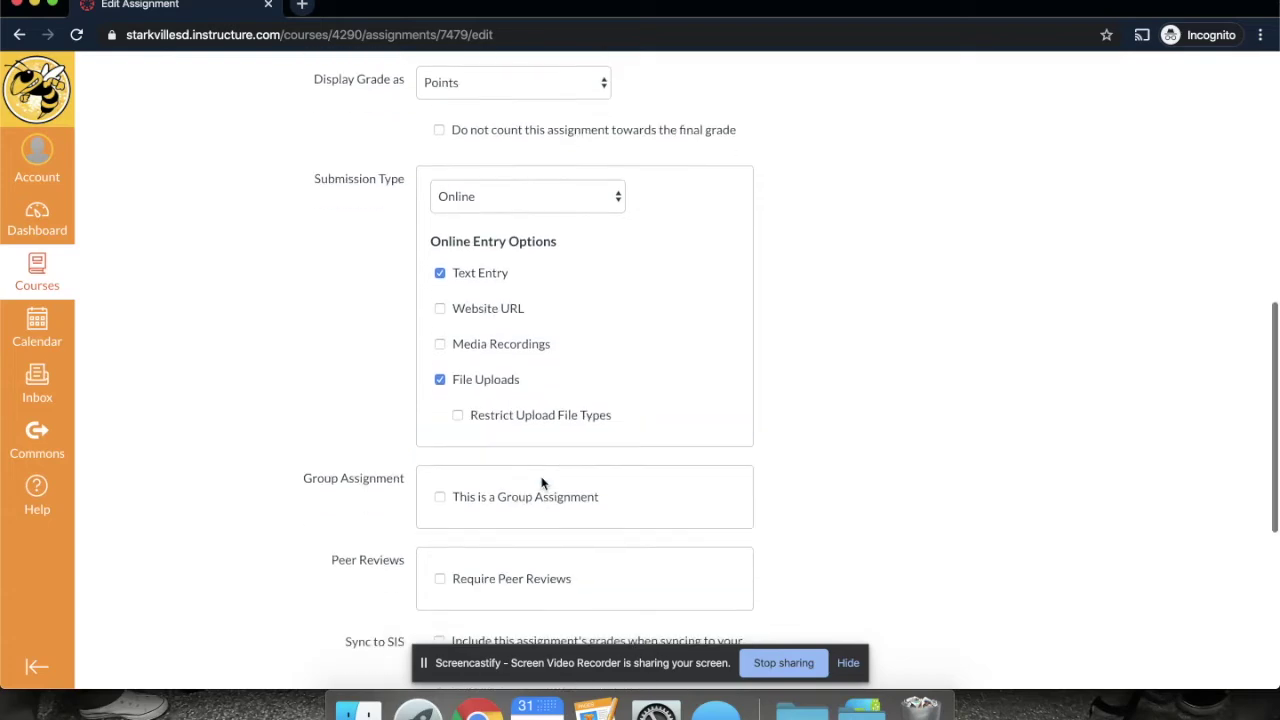
scroll(542, 483, "down", 2)
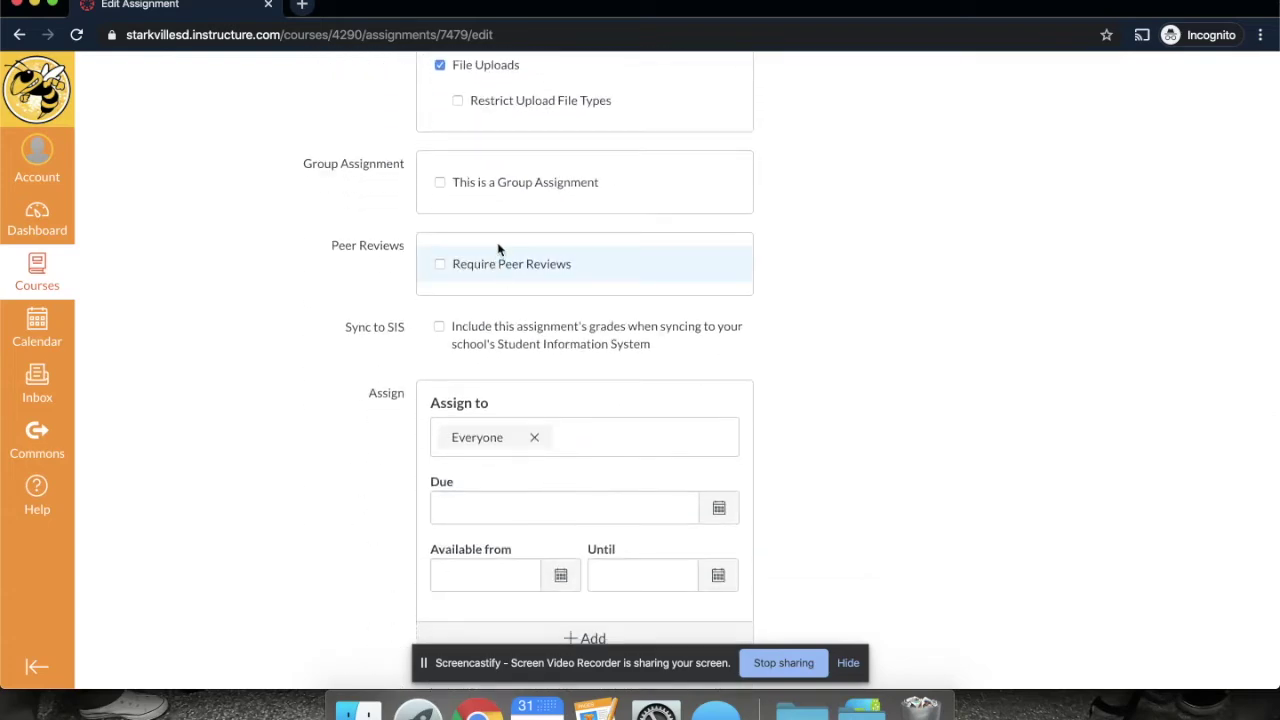
scroll(575, 364, "down", 2)
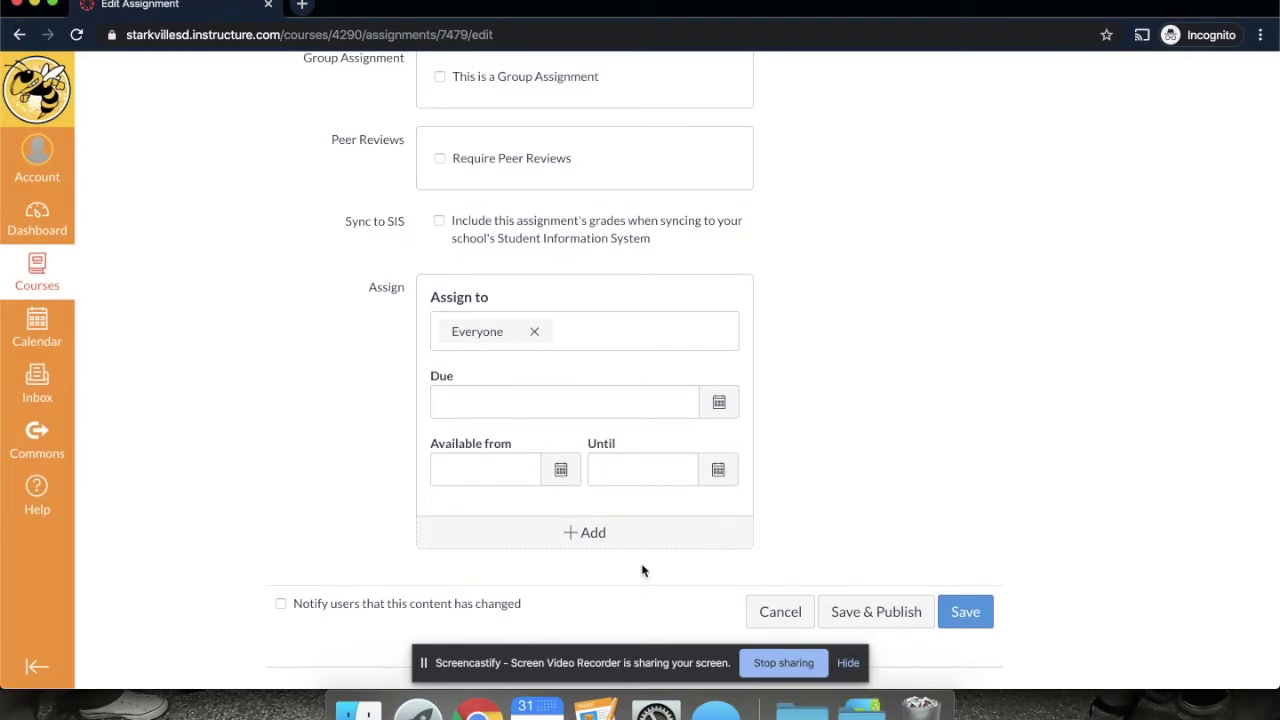
scroll(890, 620, "up", 15)
scroll(892, 618, "down", 15)
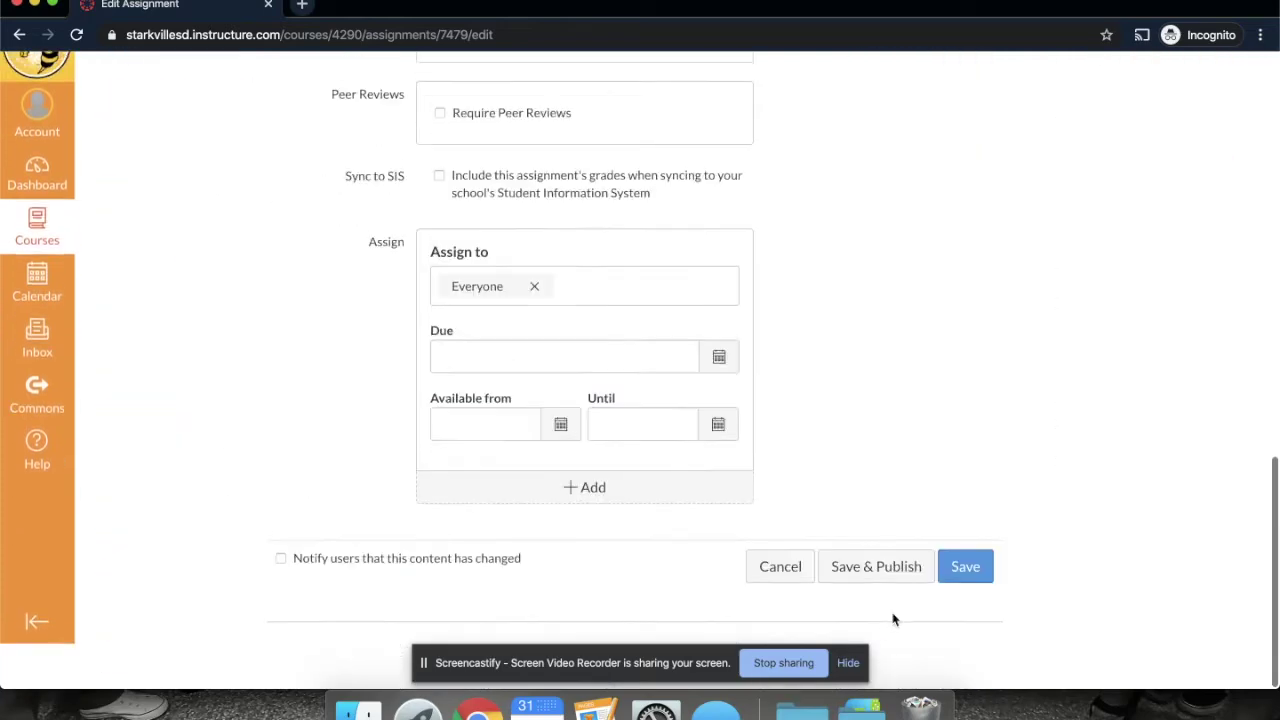
scroll(935, 592, "up", 15)
scroll(935, 587, "down", 5)
scroll(935, 586, "down", 10)
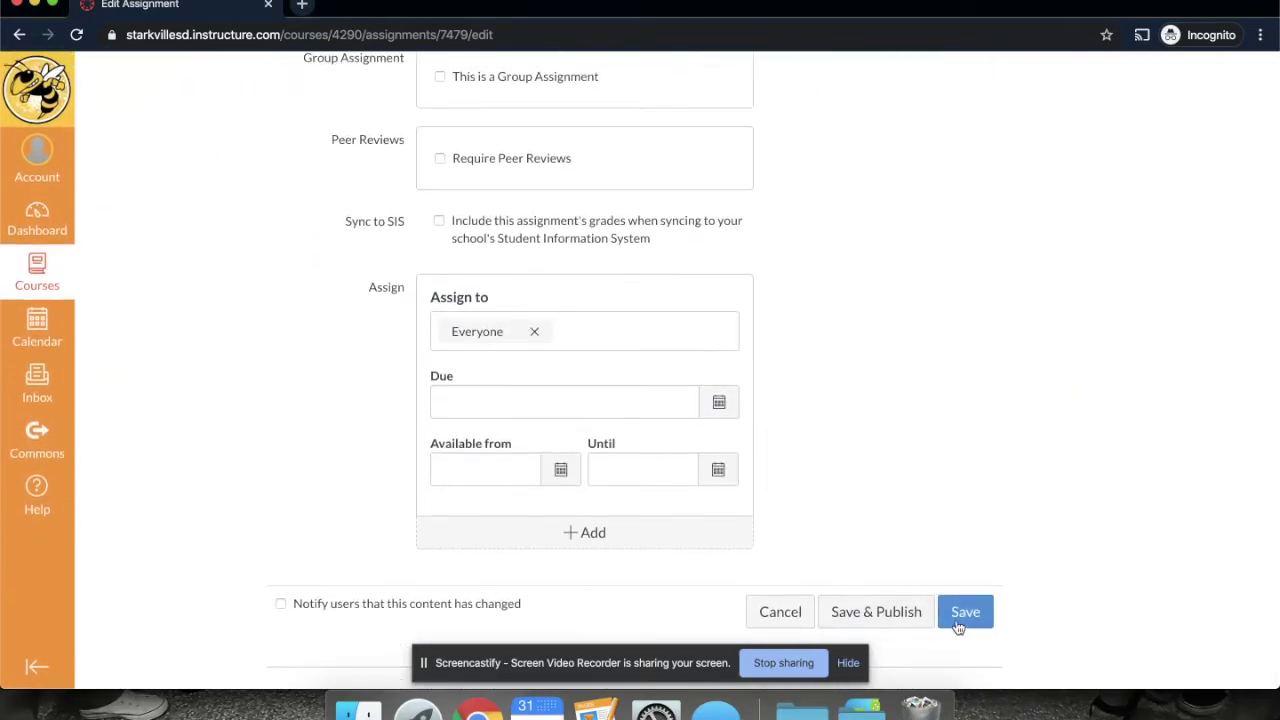
left_click(843, 624)
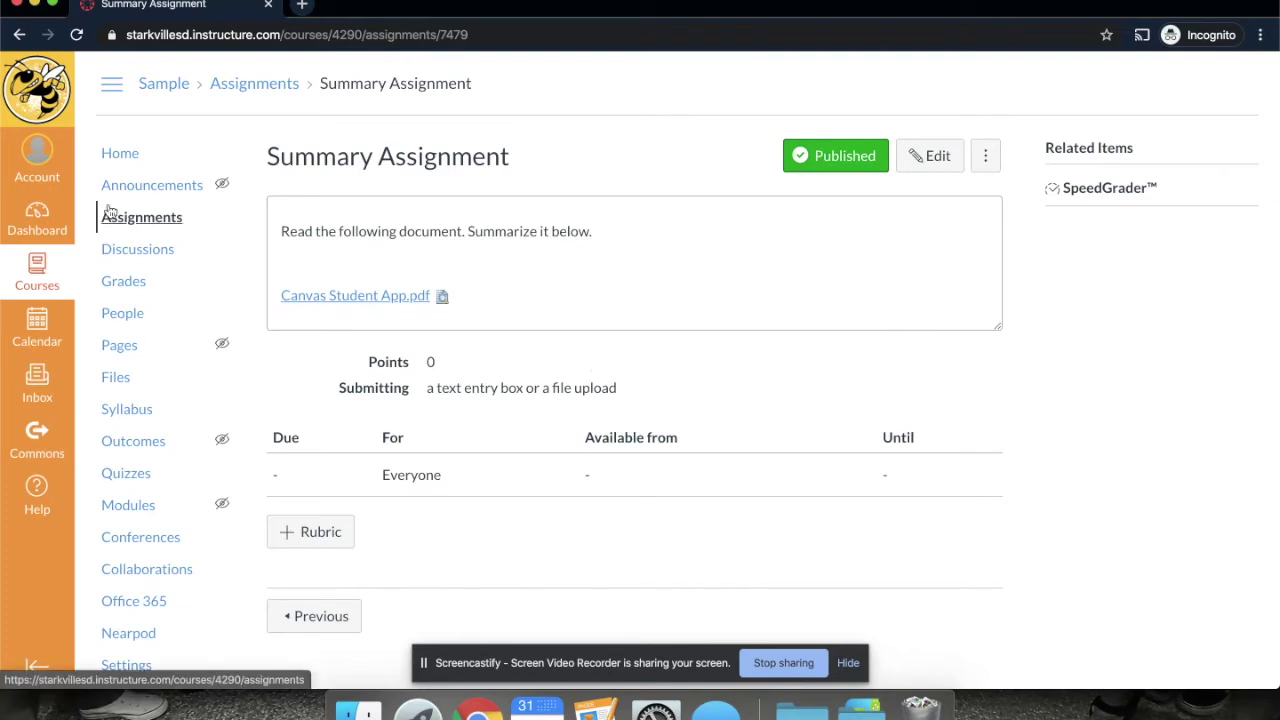
Return to the course home page and choose a new quiz as the item to add to Sample Module.
left_click(116, 156)
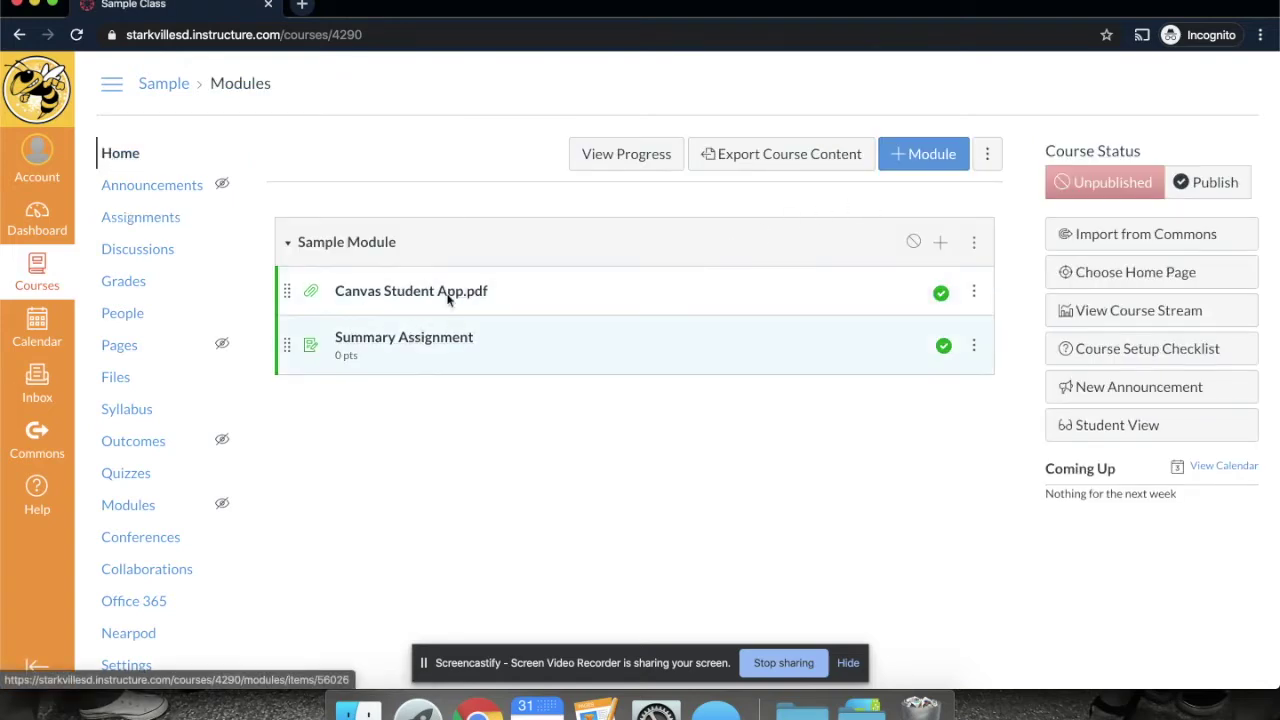
left_click(940, 248)
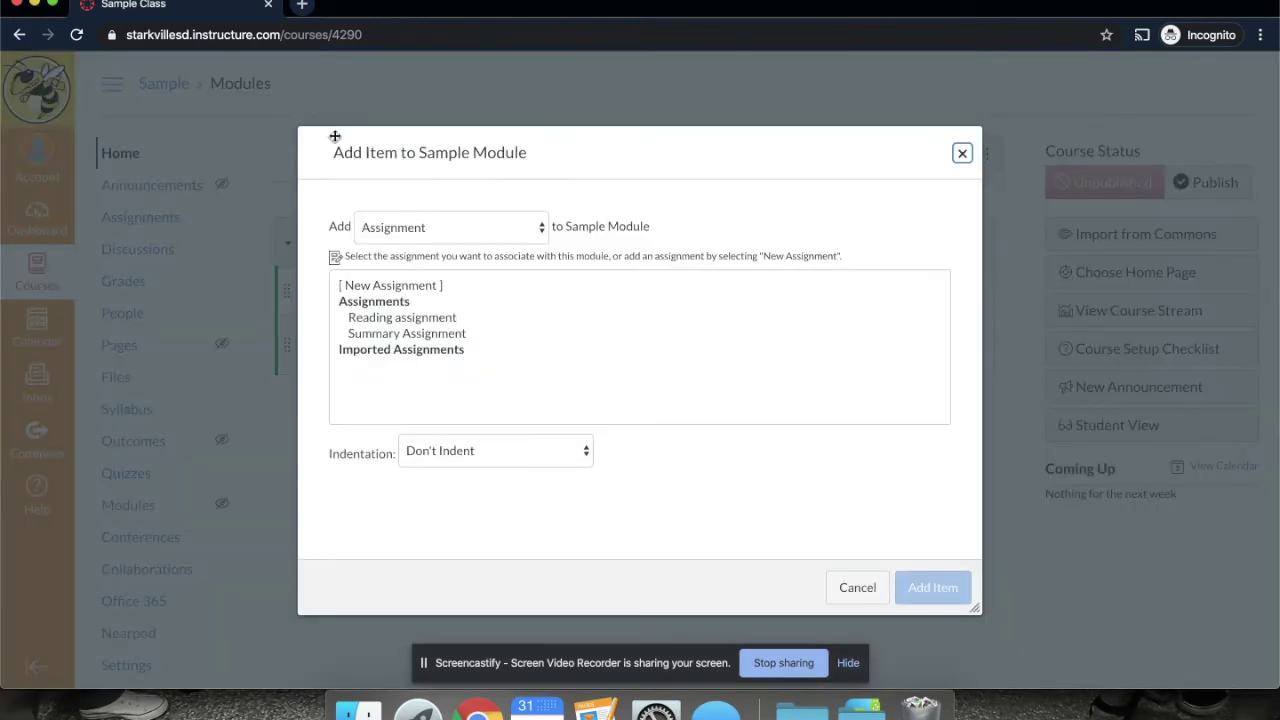
left_click(477, 229)
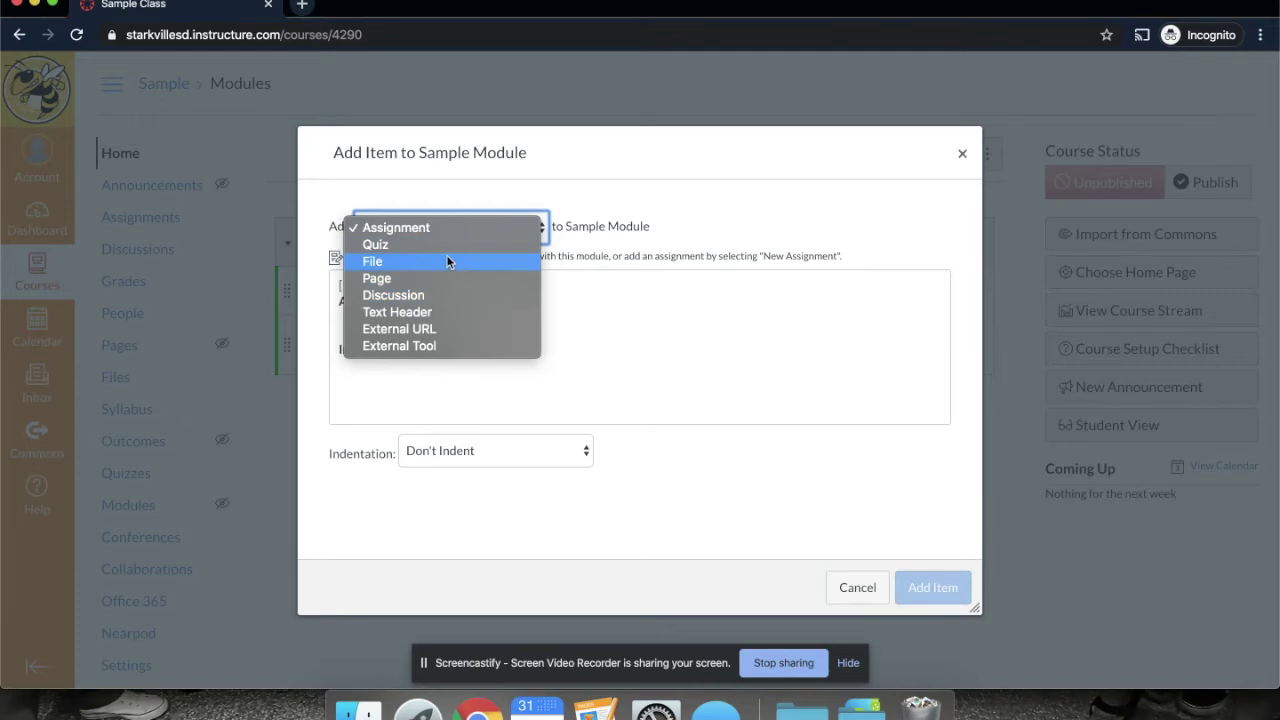
left_click(447, 246)
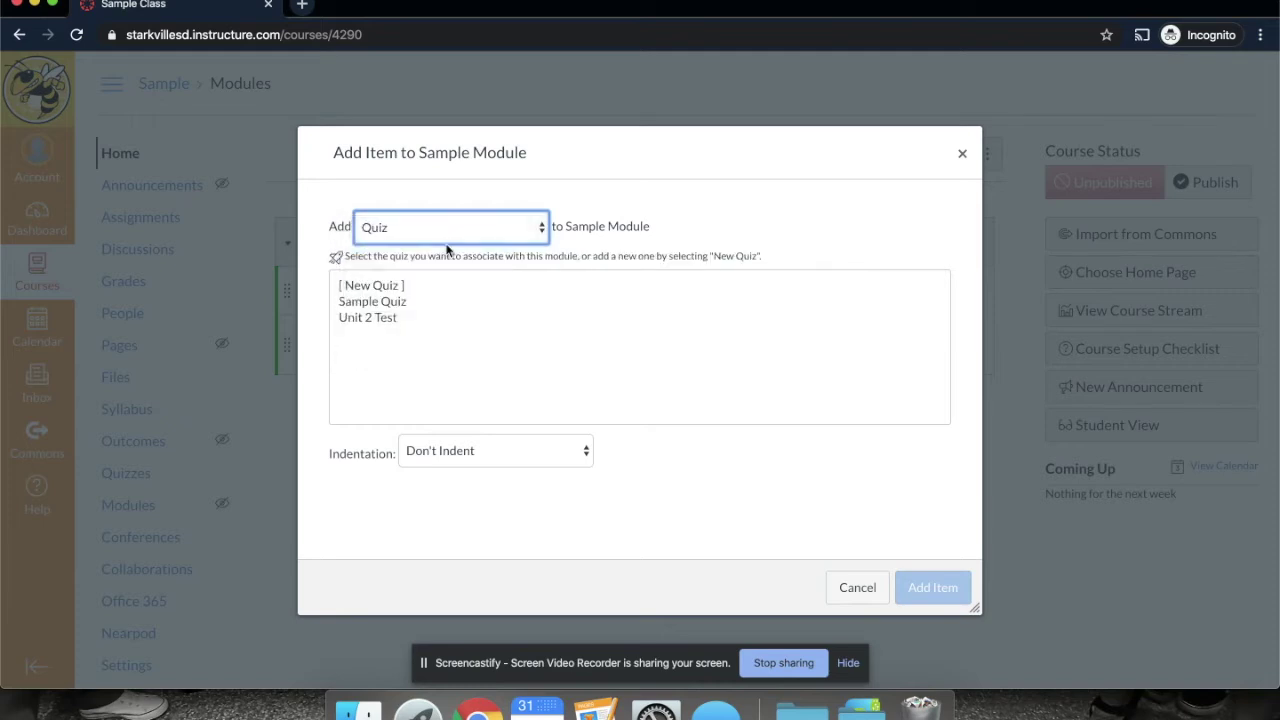
left_click(403, 289)
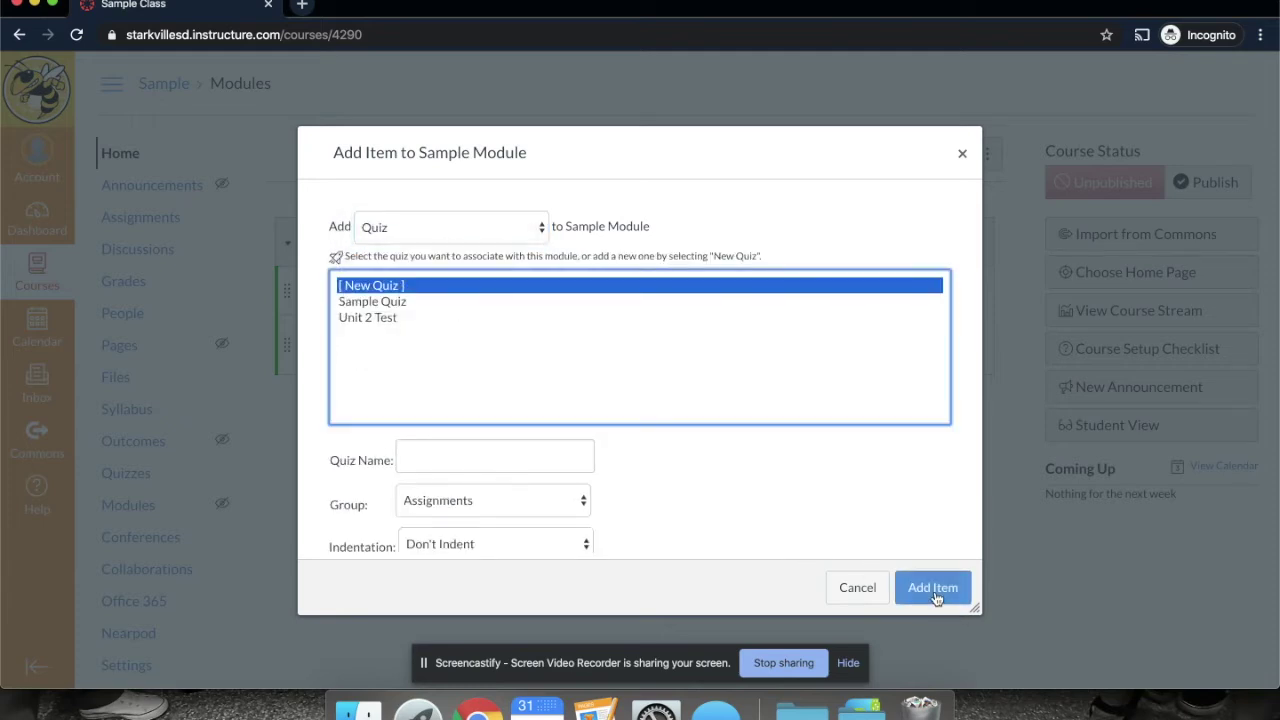
left_click(465, 303)
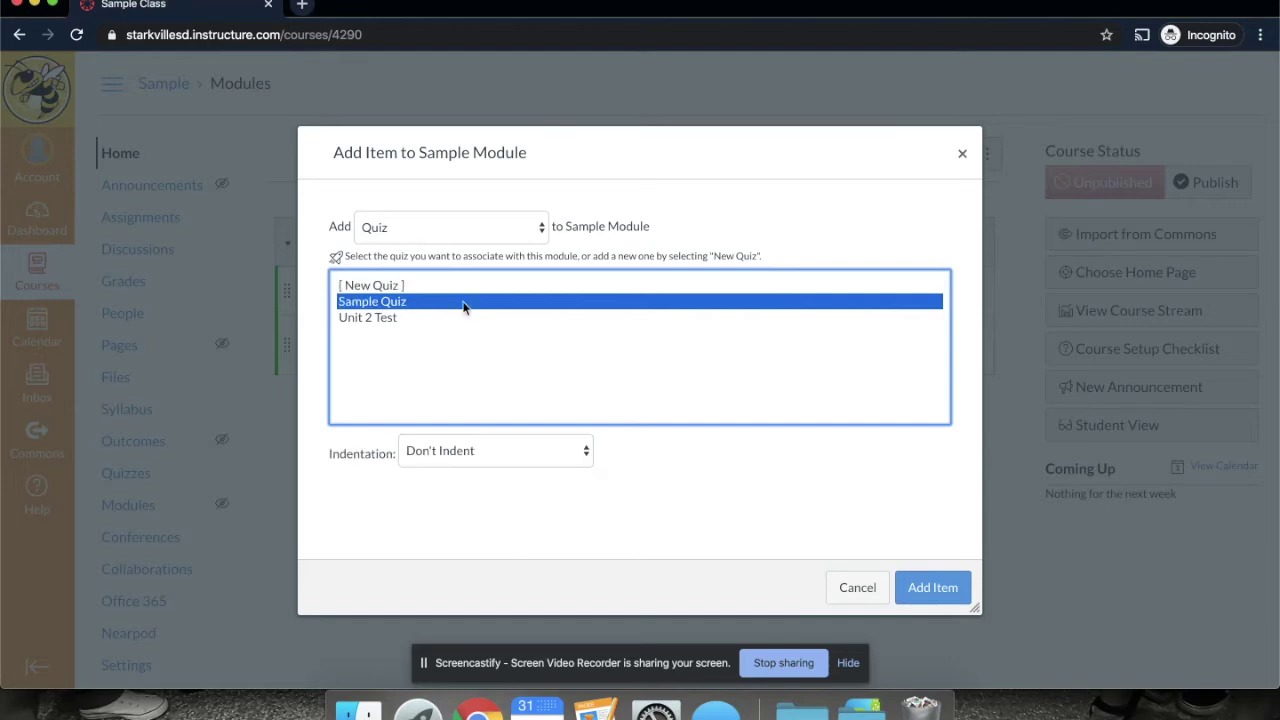
key("Down")
key("Up")
key("Up")
key("Down")
key("Down")
key("Up")
key("Up")
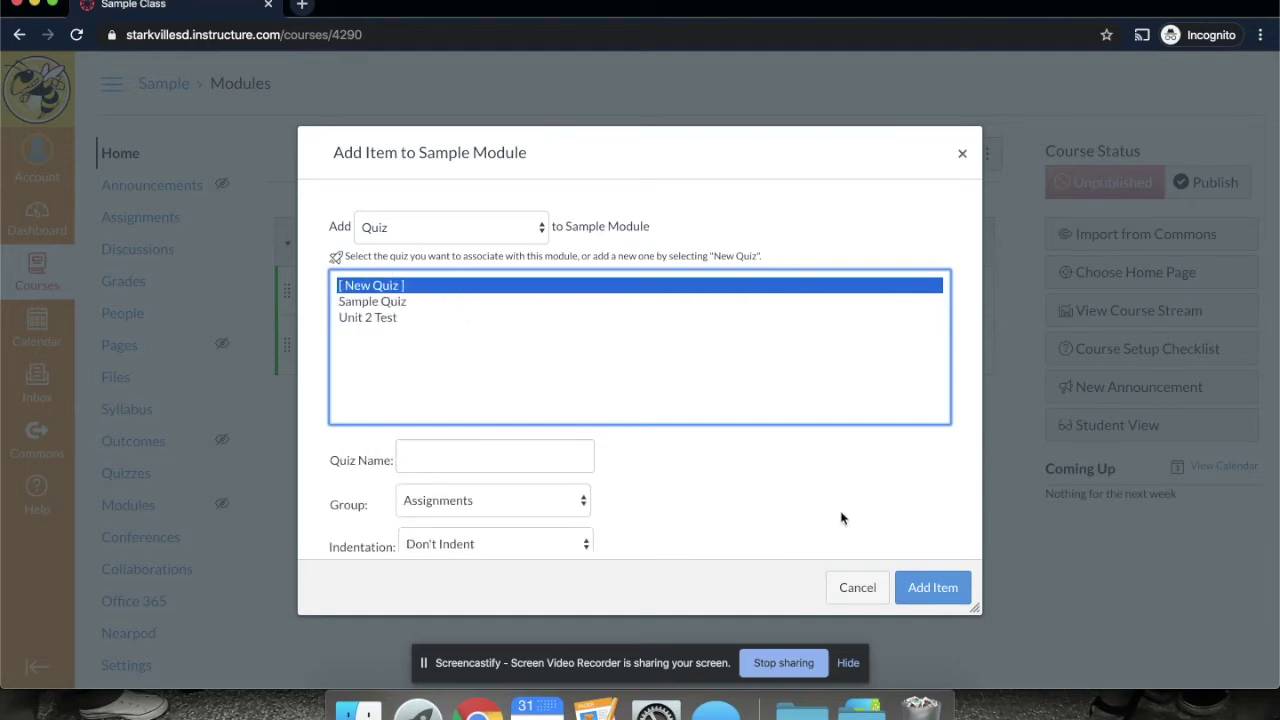
Name the new quiz "Sample Quiz 2", keep it in the Assignments group, and add it to Sample Module.
left_click(520, 454)
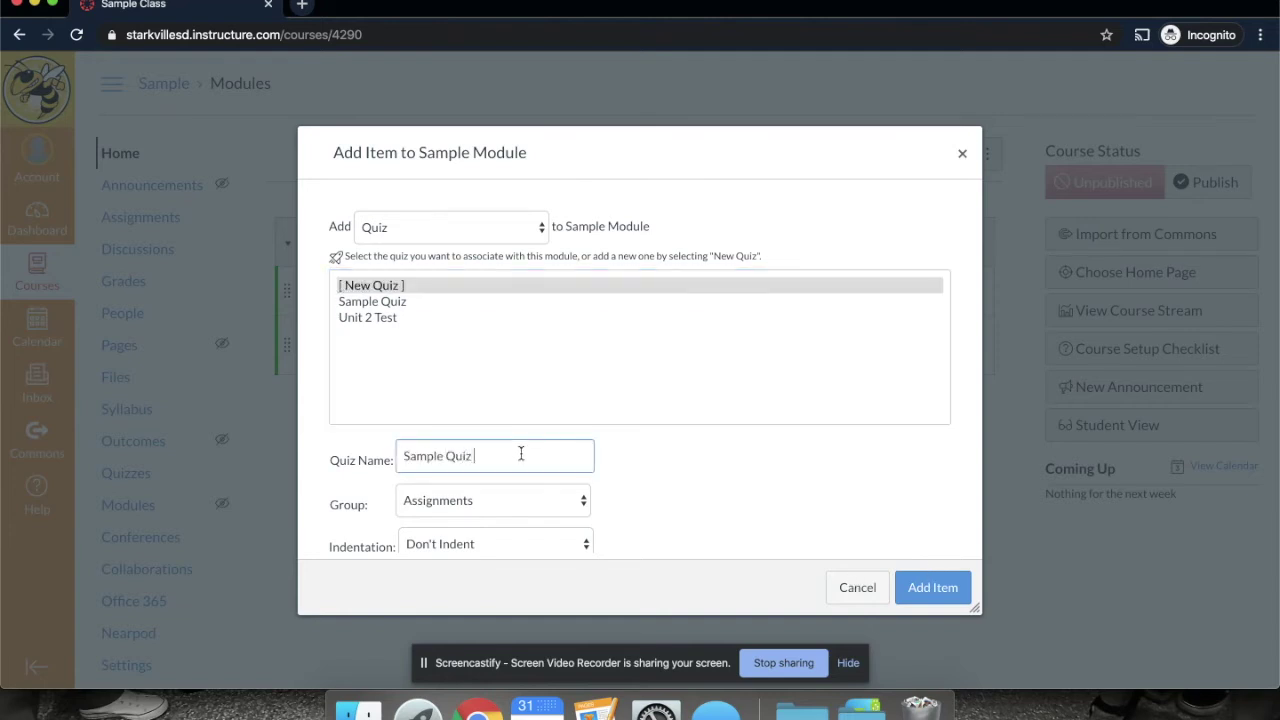
scroll(638, 486, "down", 1)
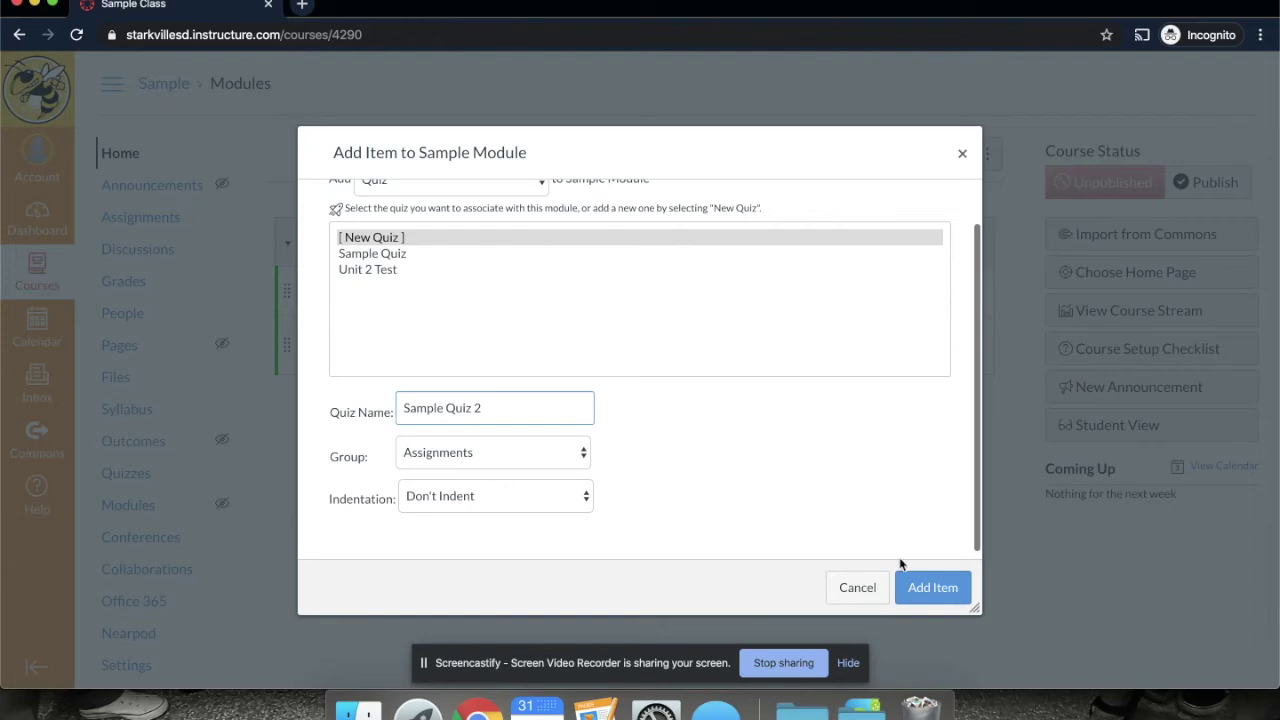
left_click(500, 456)
left_click(500, 456)
left_click(920, 592)
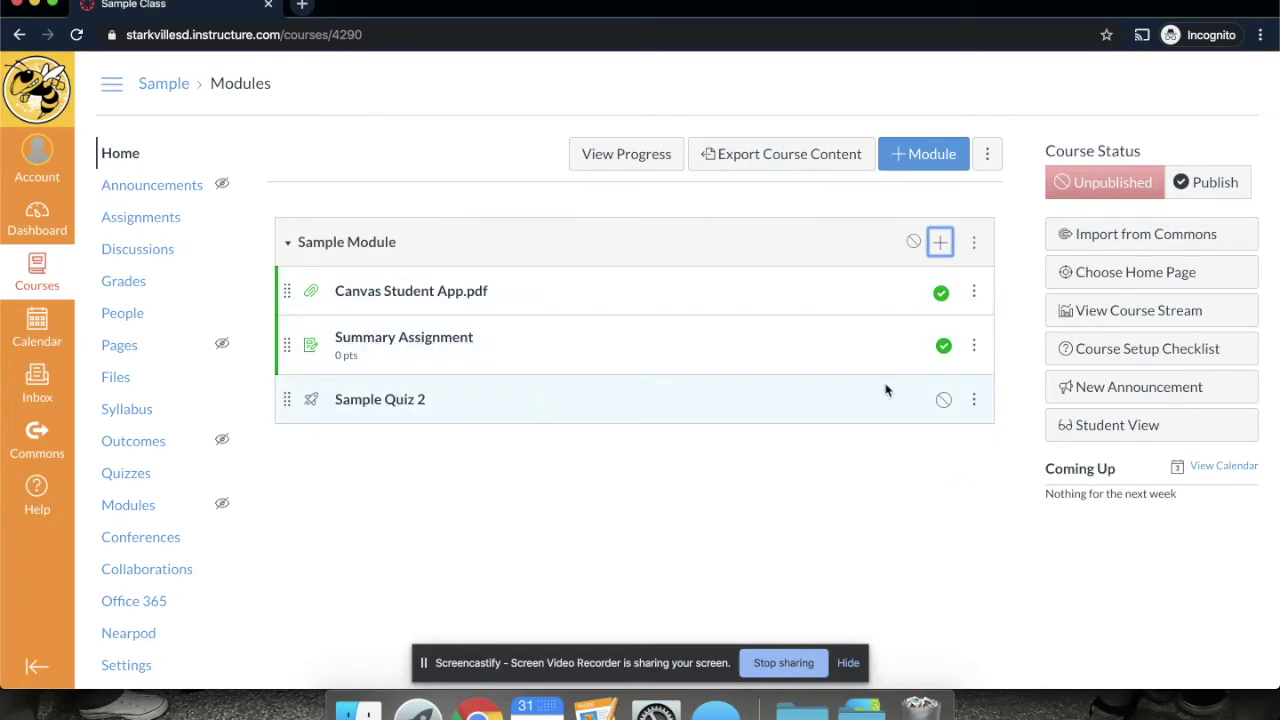
Open Sample Quiz 2 from the module for editing and look over its details.
left_click(380, 400)
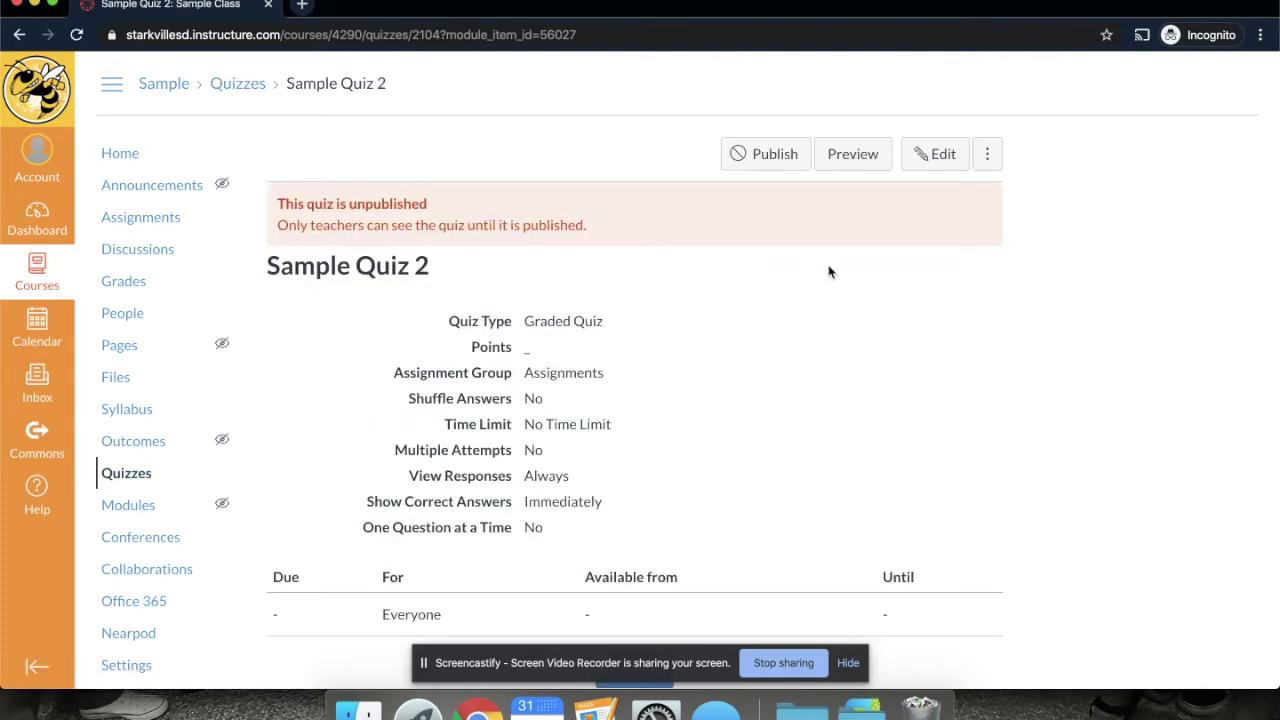
left_click(927, 170)
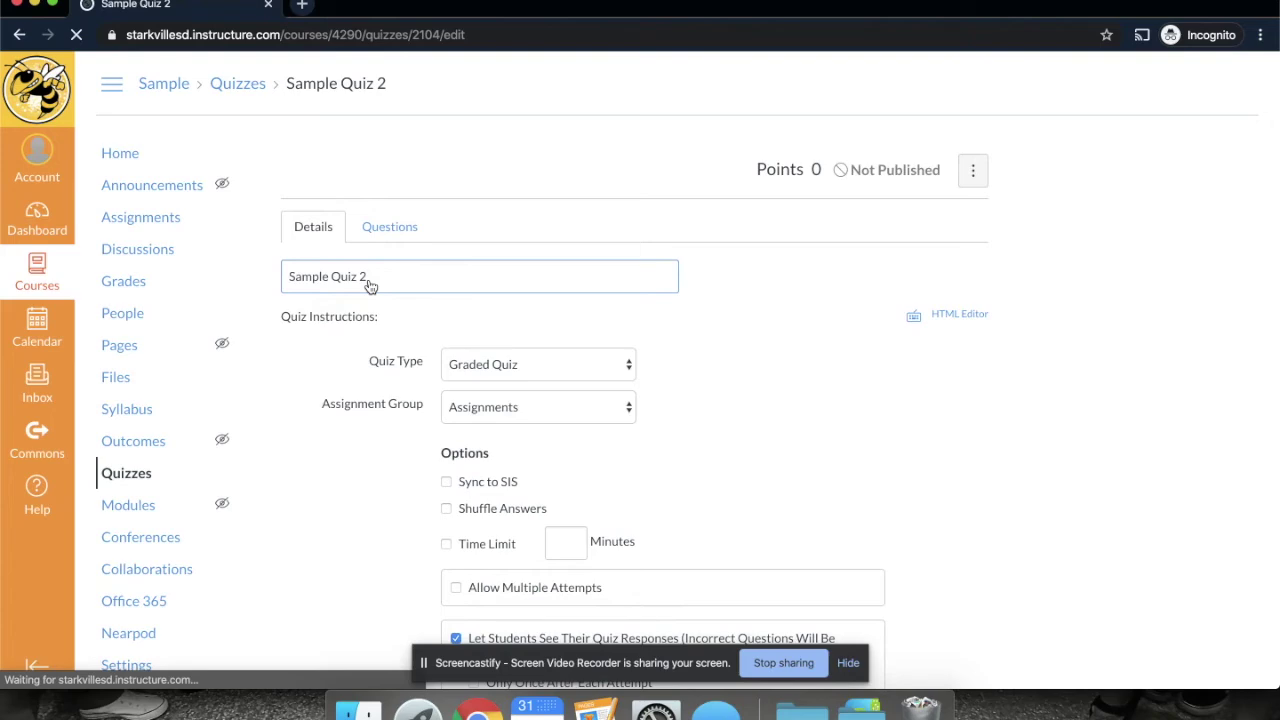
scroll(369, 286, "down", 2)
scroll(369, 280, "down", 3)
scroll(369, 280, "down", 3)
scroll(369, 283, "up", 6)
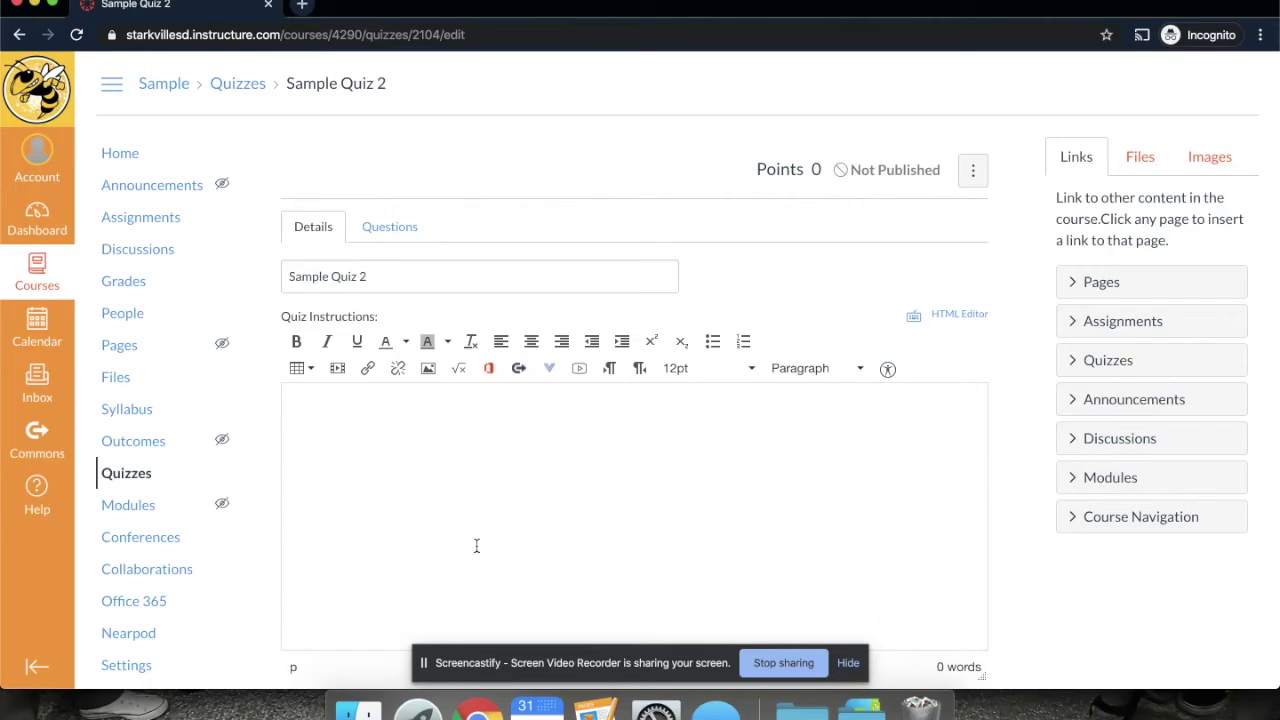
scroll(476, 545, "down", 10)
scroll(477, 551, "up", 9)
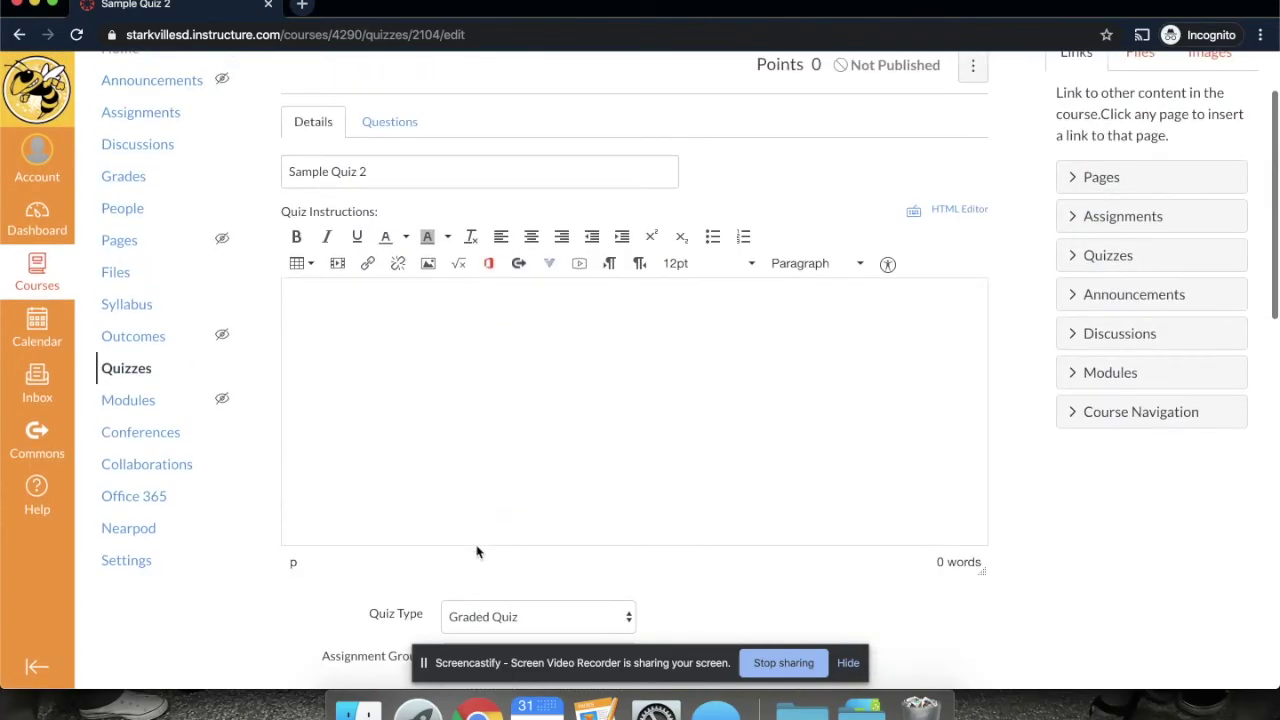
Write the quiz instructions "Answer the questions.".
type("wwe t")
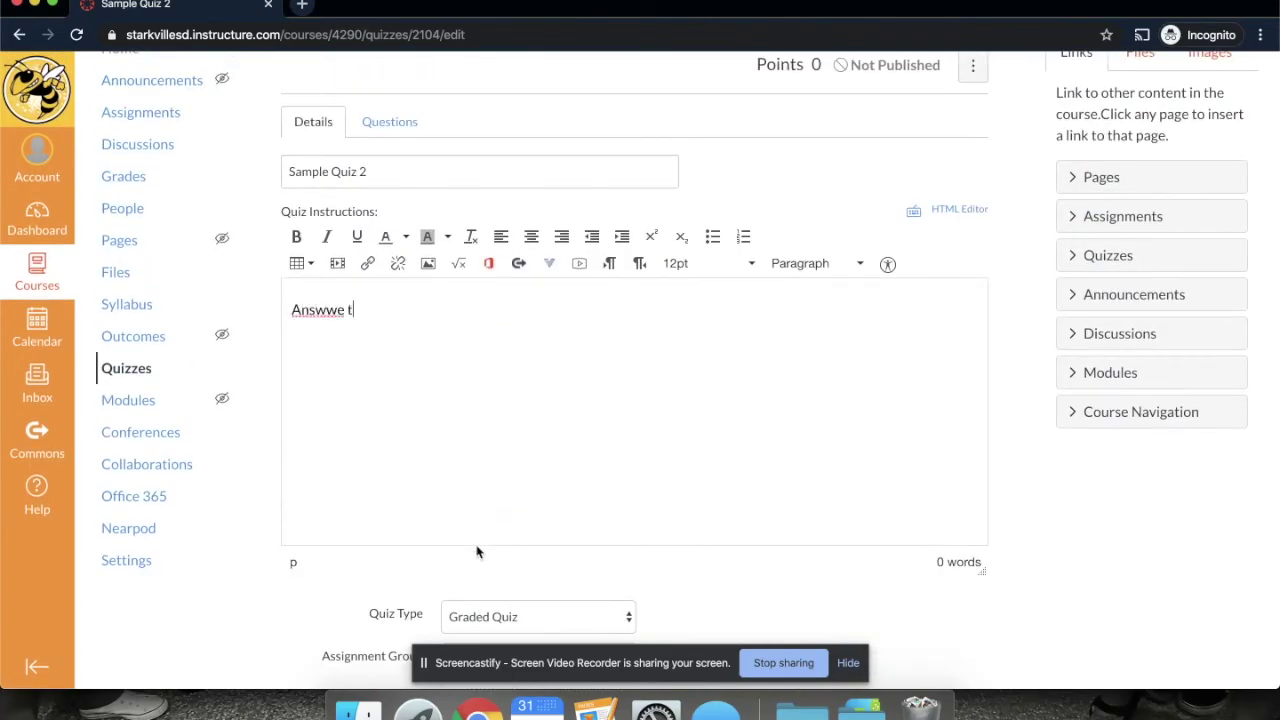
key("BackSpace")
key("BackSpace")
key("BackSpace")
key("BackSpace")
type("er the questions.")
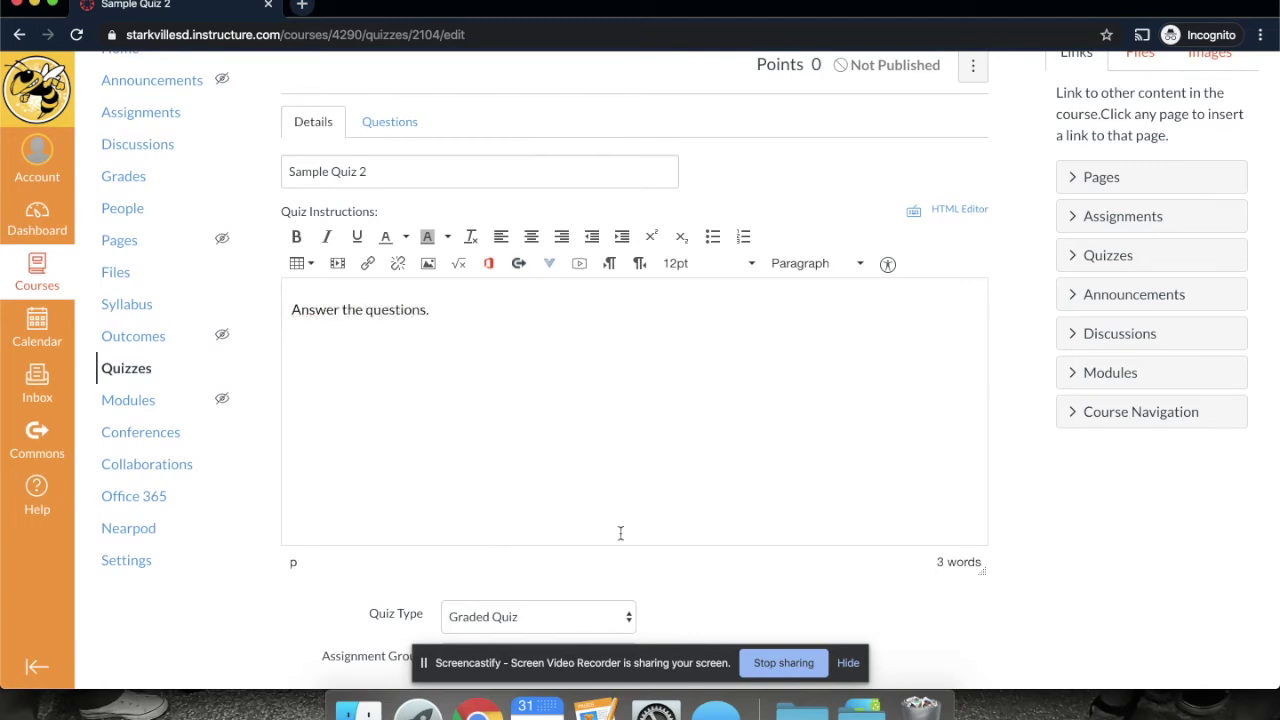
Examine the quiz's type, time limit, attempt, response visibility, restriction and due date settings.
scroll(559, 561, "down", 3)
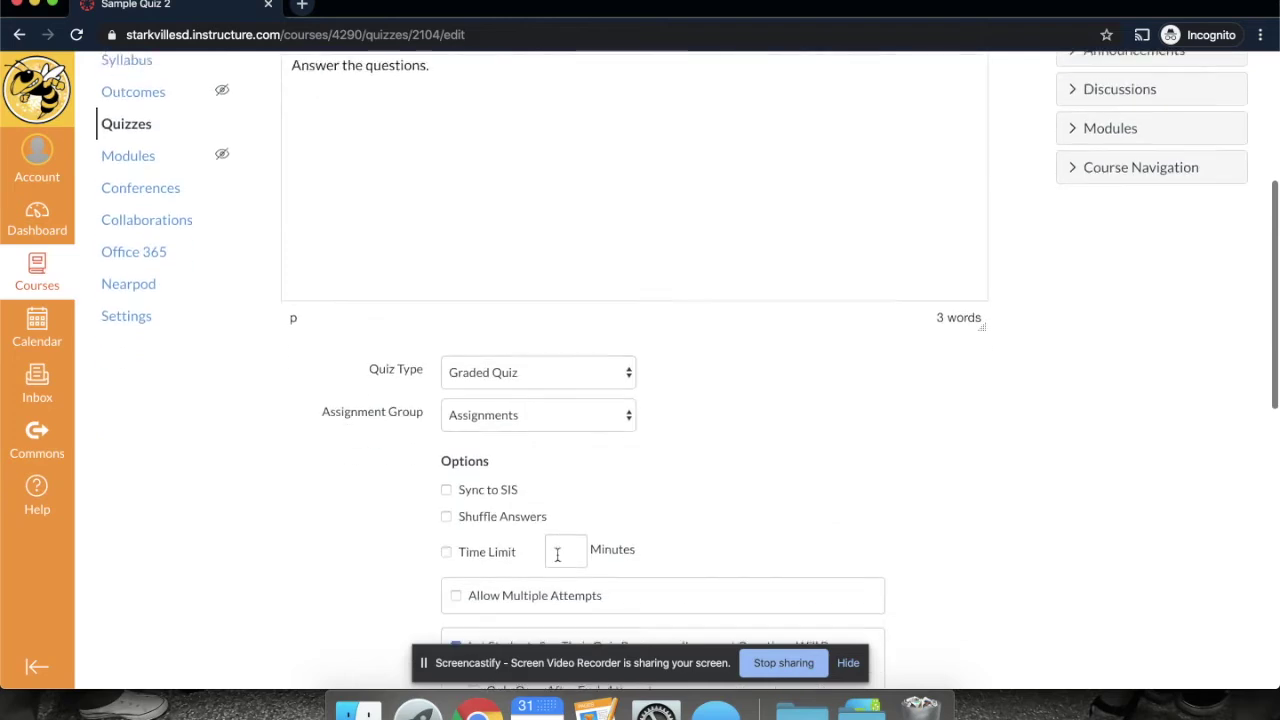
scroll(545, 520, "down", 2)
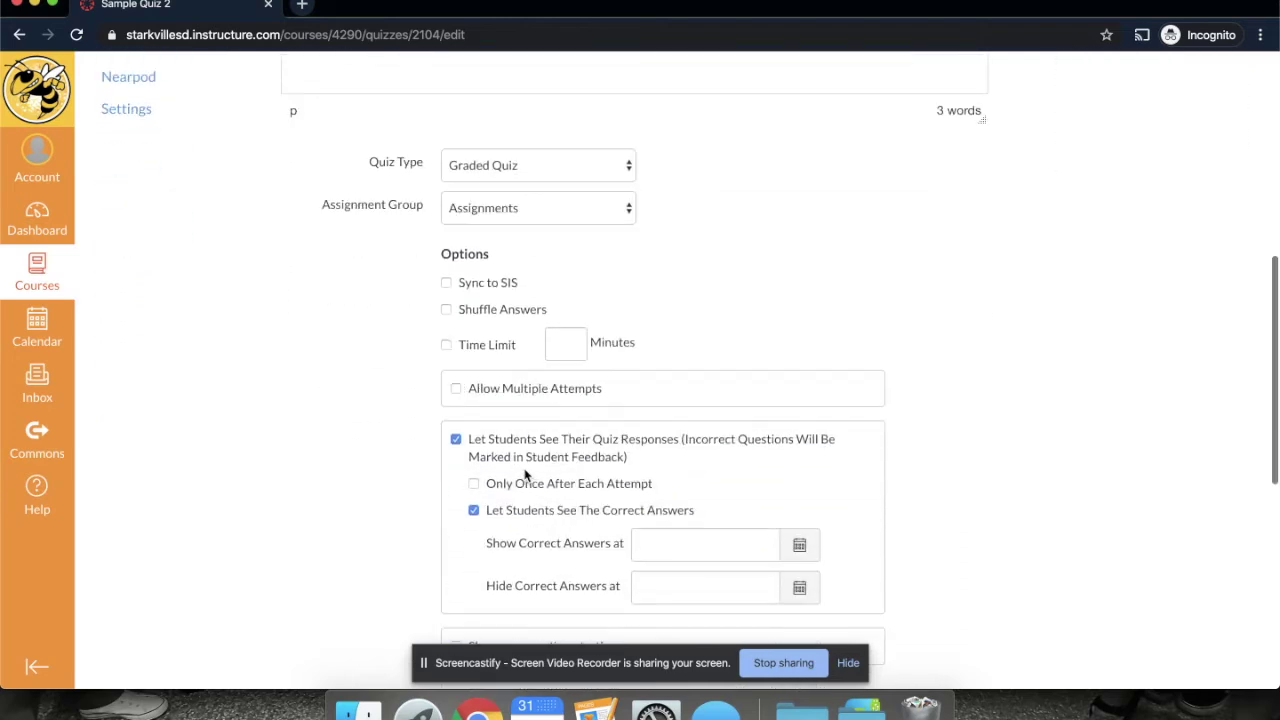
scroll(525, 475, "down", 1)
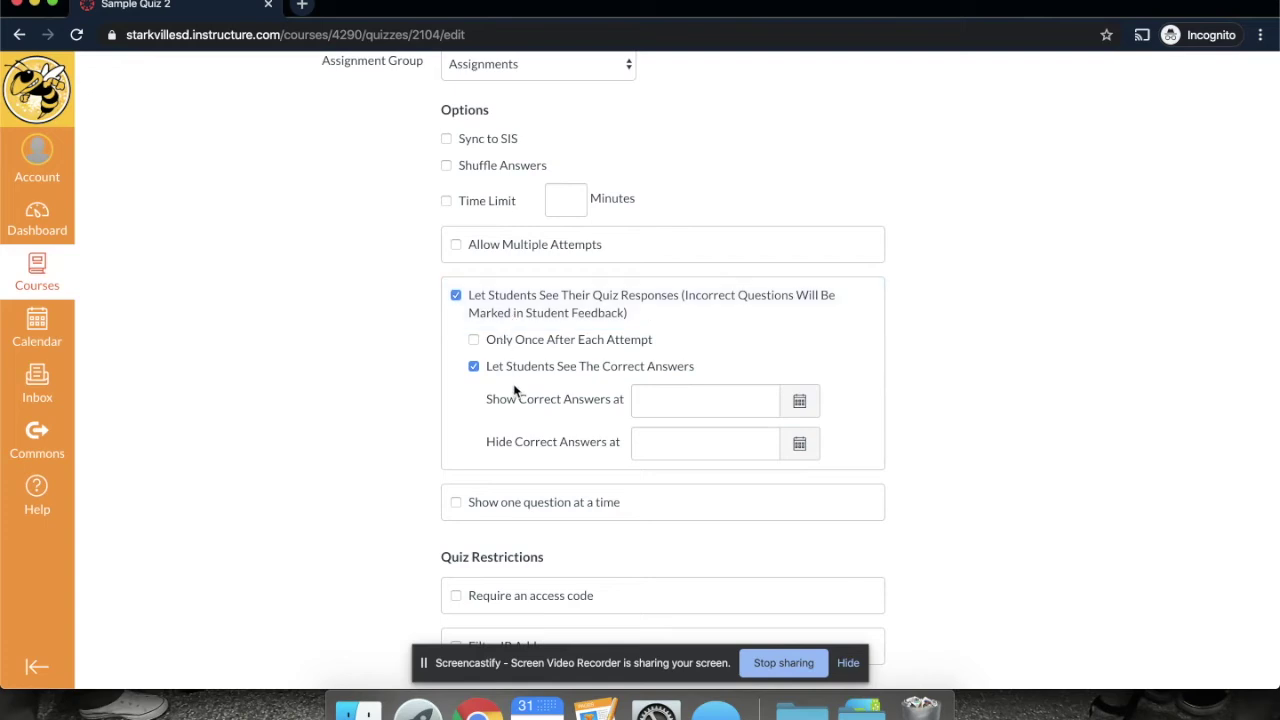
scroll(540, 432, "down", 1)
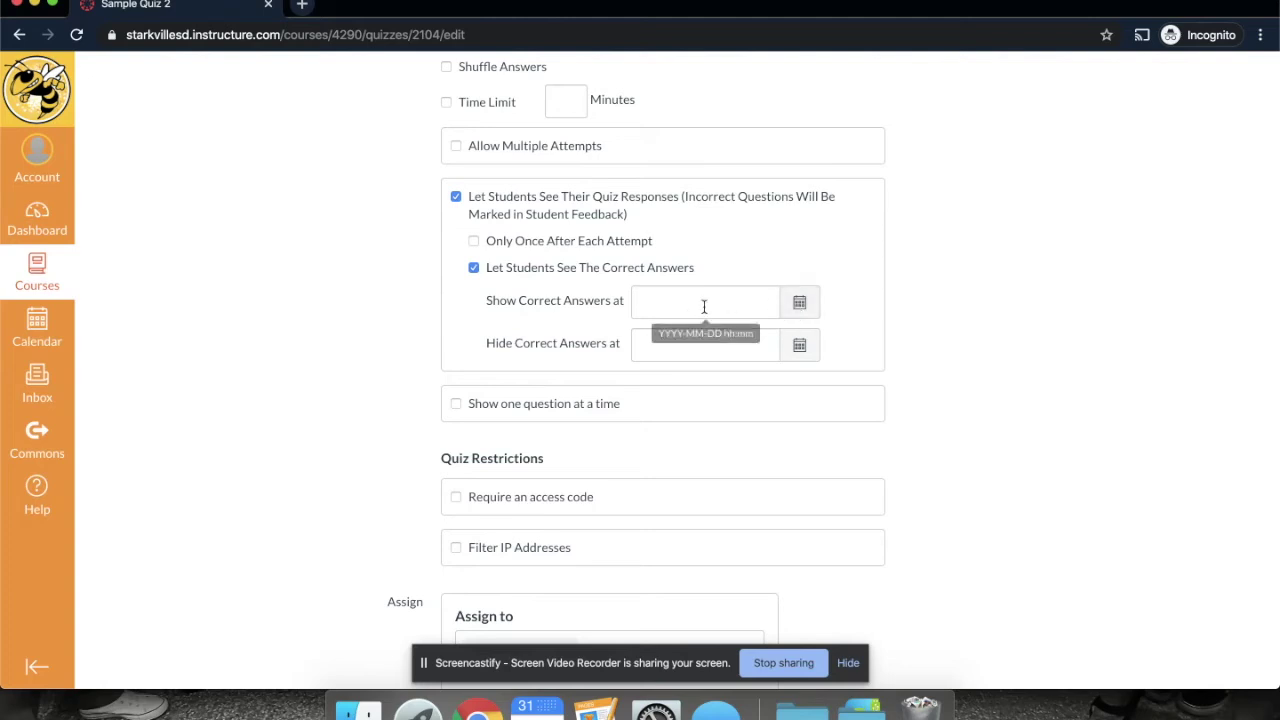
scroll(669, 391, "down", 2)
scroll(669, 391, "down", 3)
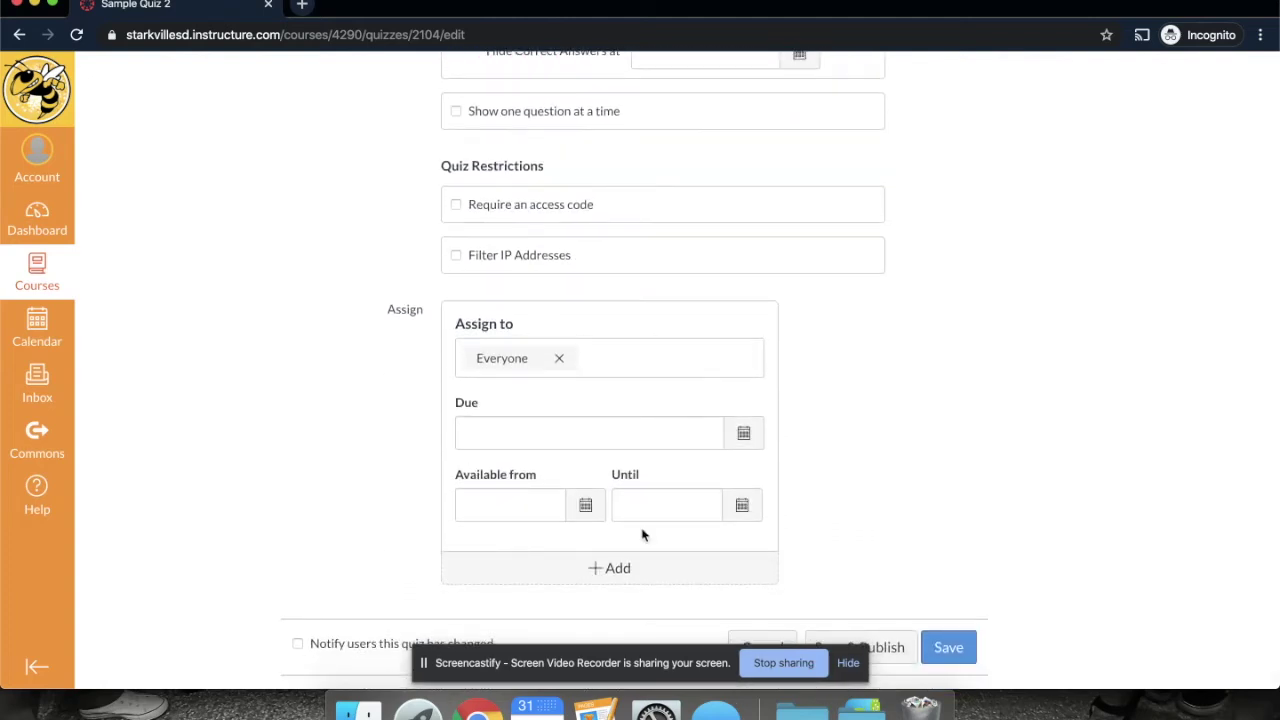
scroll(529, 510, "up", 10)
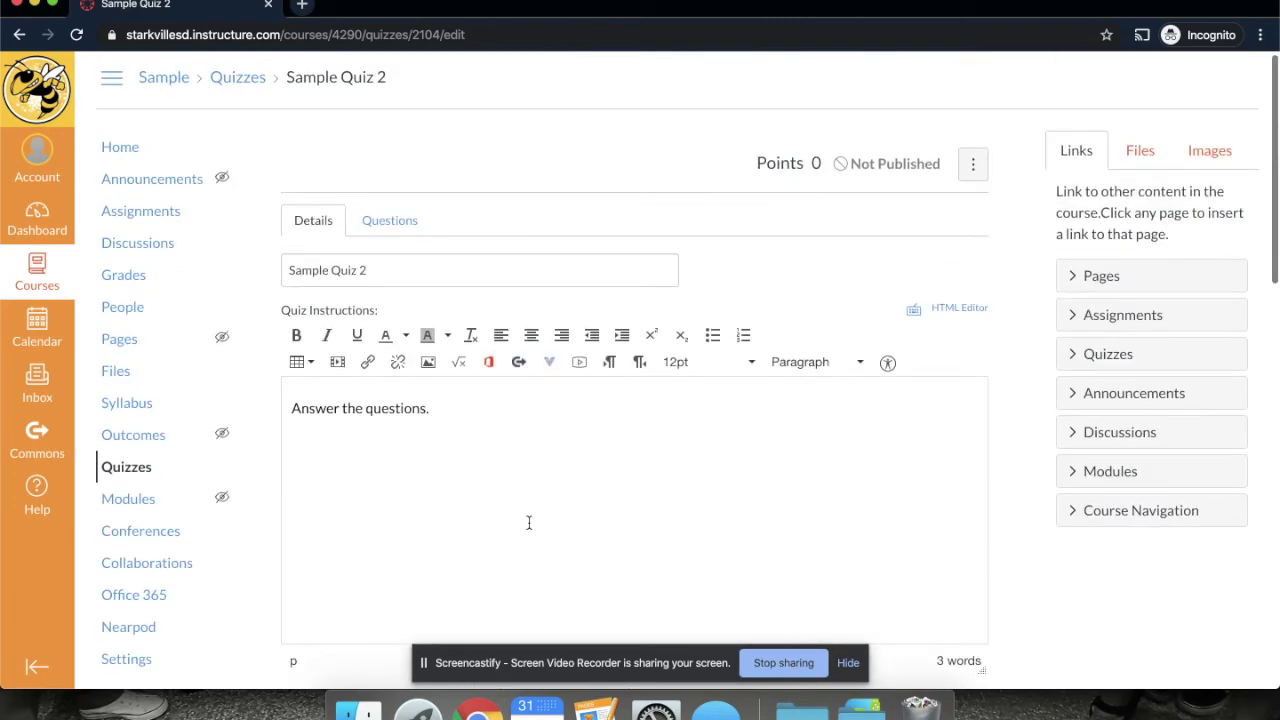
scroll(510, 460, "down", 1)
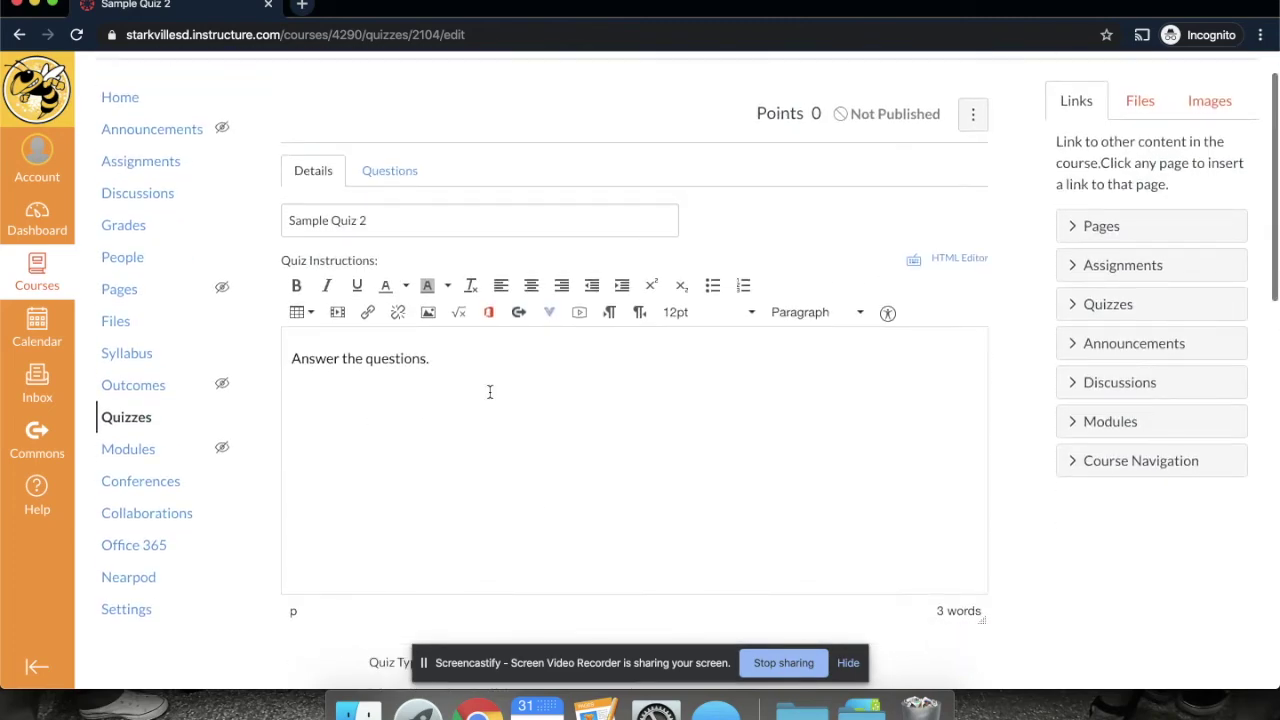
Add a Multiple Choice question to Sample Quiz 2 with the question text "What is 2+2?".
left_click(385, 185)
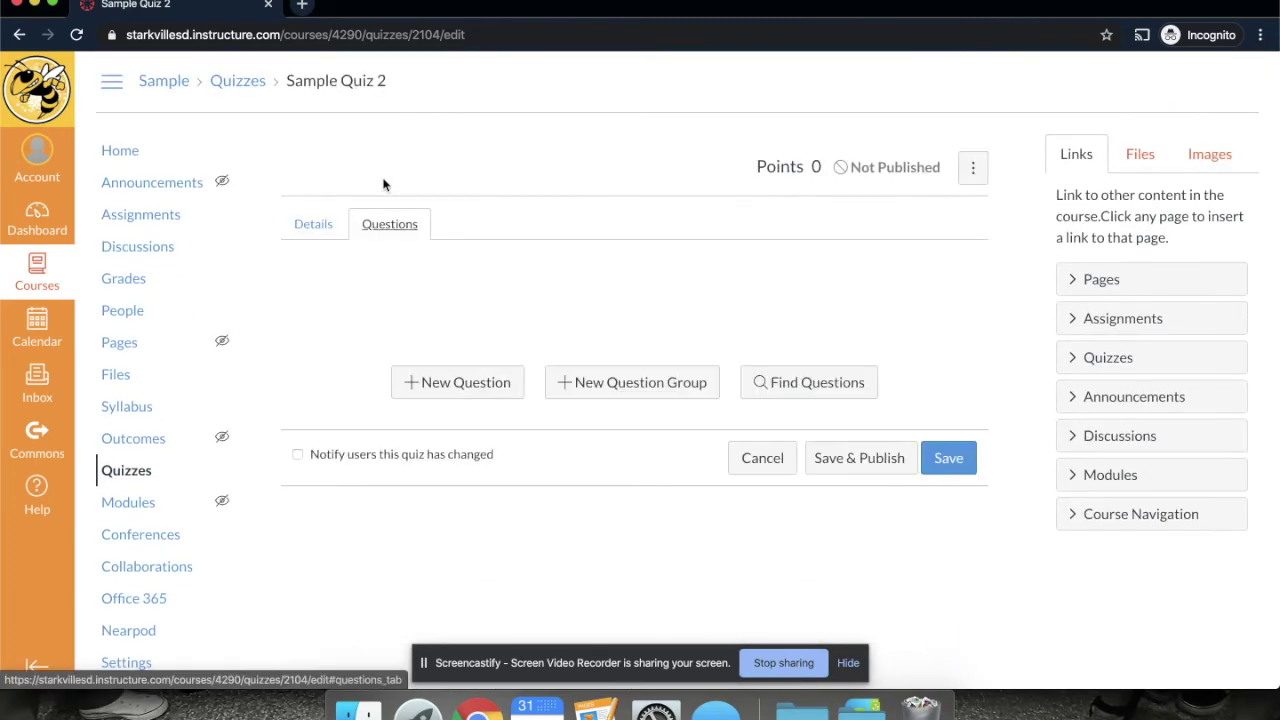
left_click(505, 378)
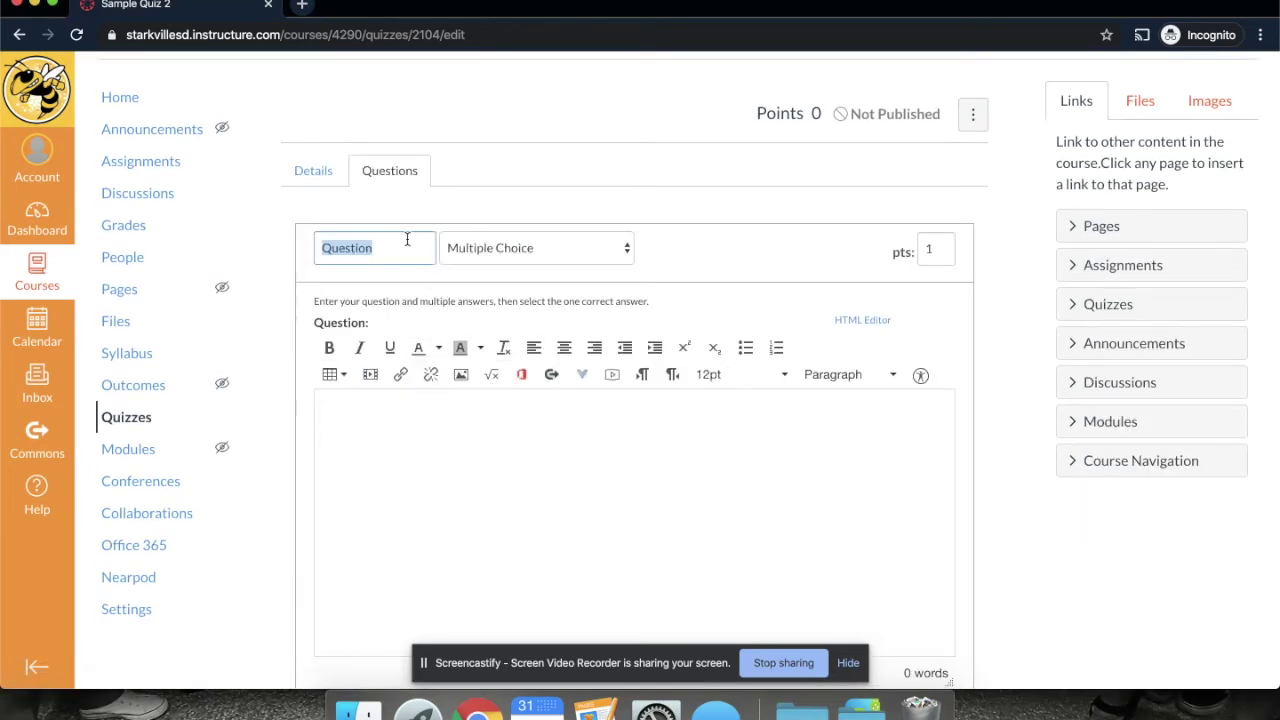
left_click(394, 241)
left_click(553, 255)
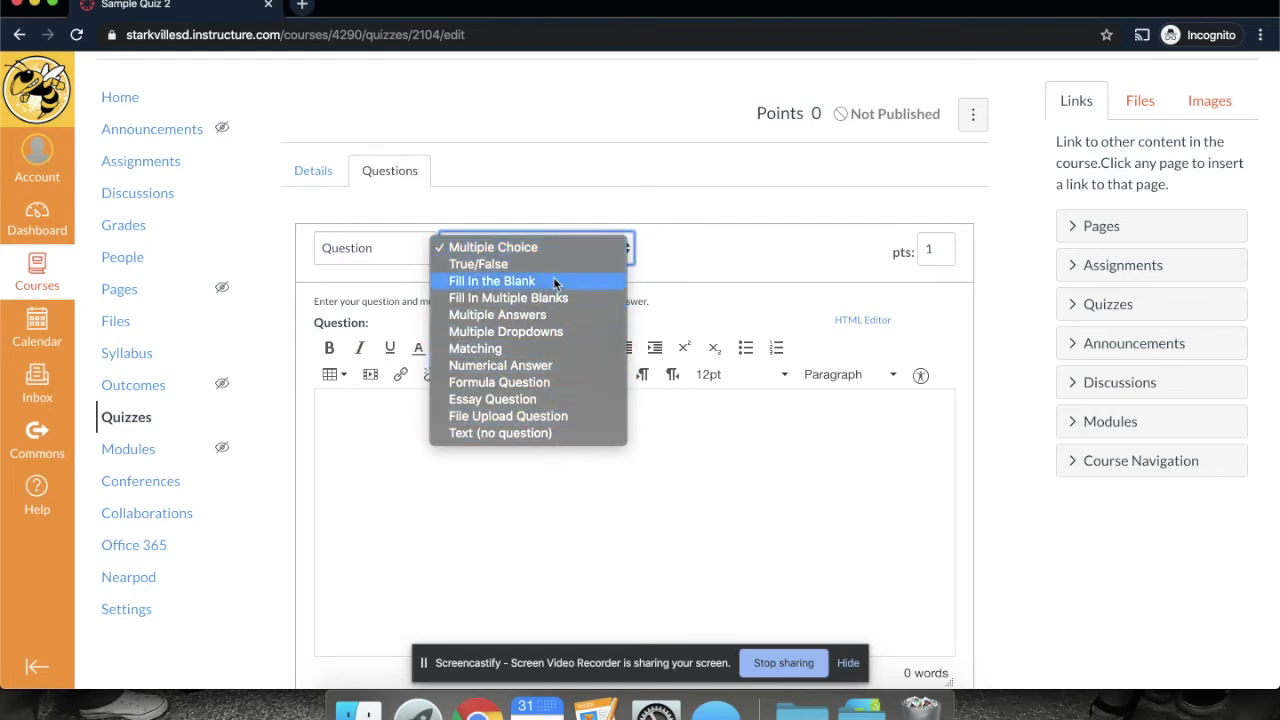
left_click(543, 247)
left_click(534, 430)
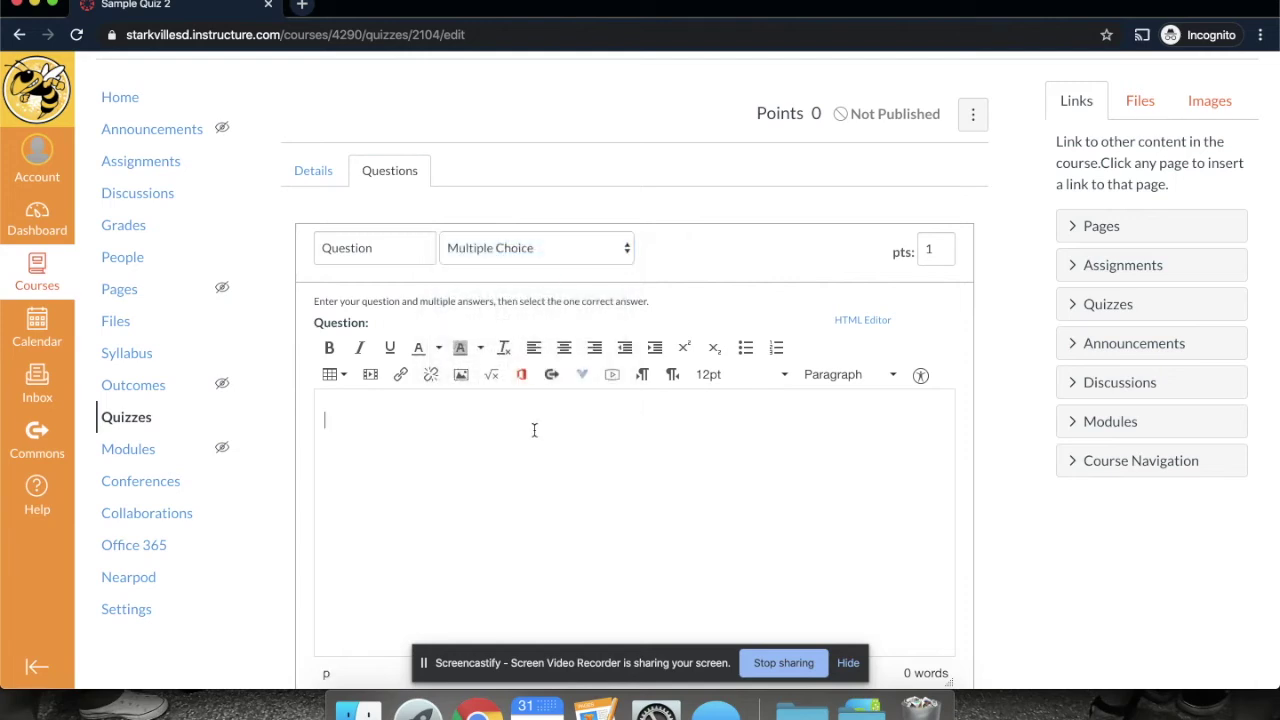
type("Wha")
scroll(534, 430, "down", 5)
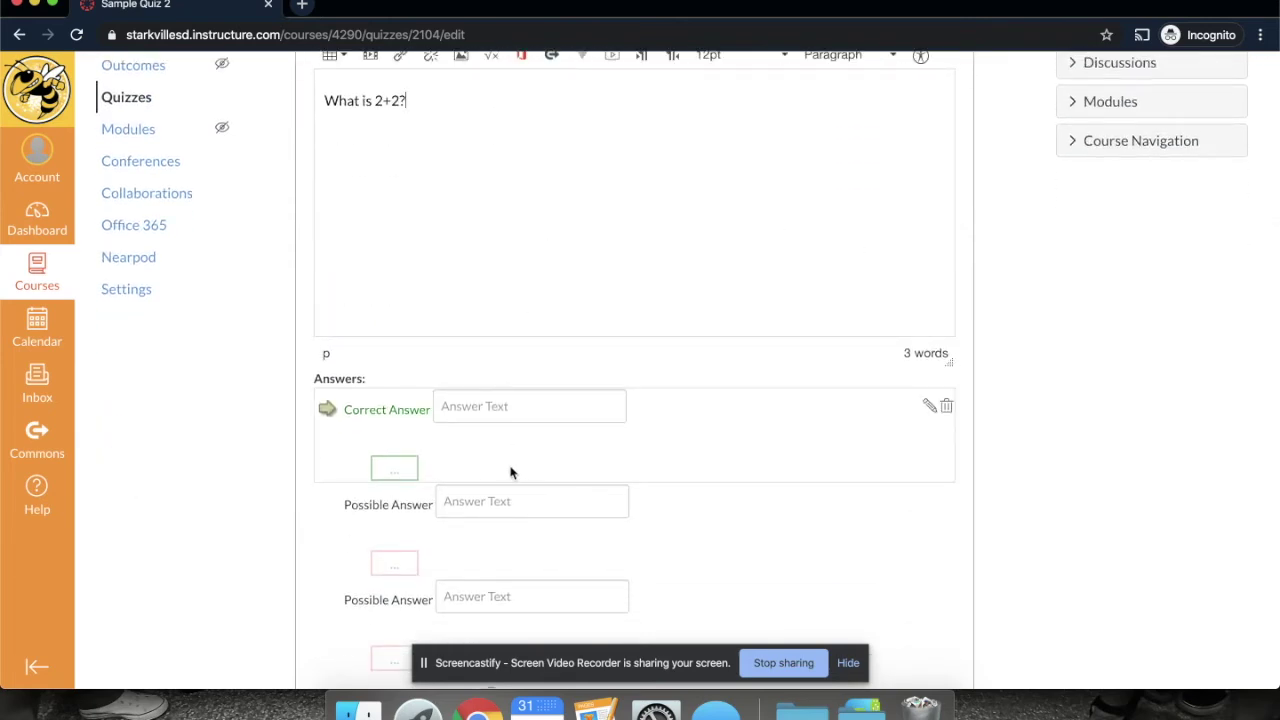
Set the correct answer to 4 and give it the student comment "Way to go!".
scroll(512, 462, "down", 2)
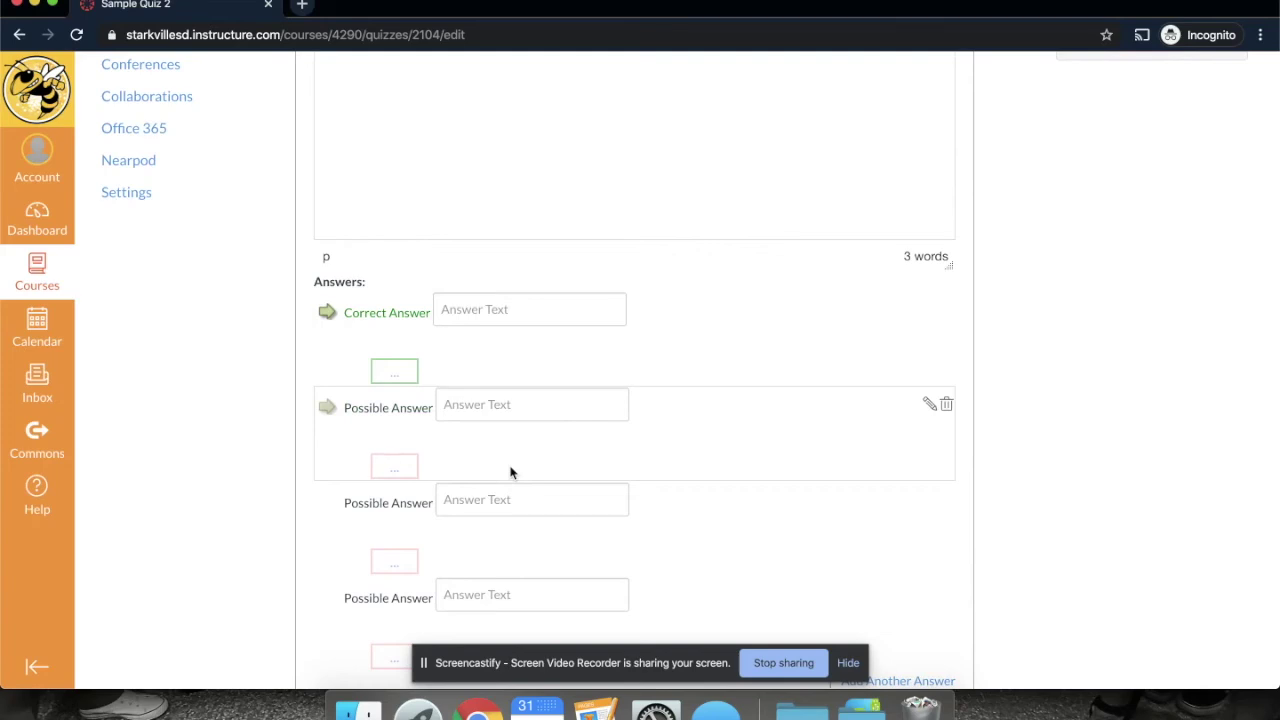
left_click(505, 313)
type("4")
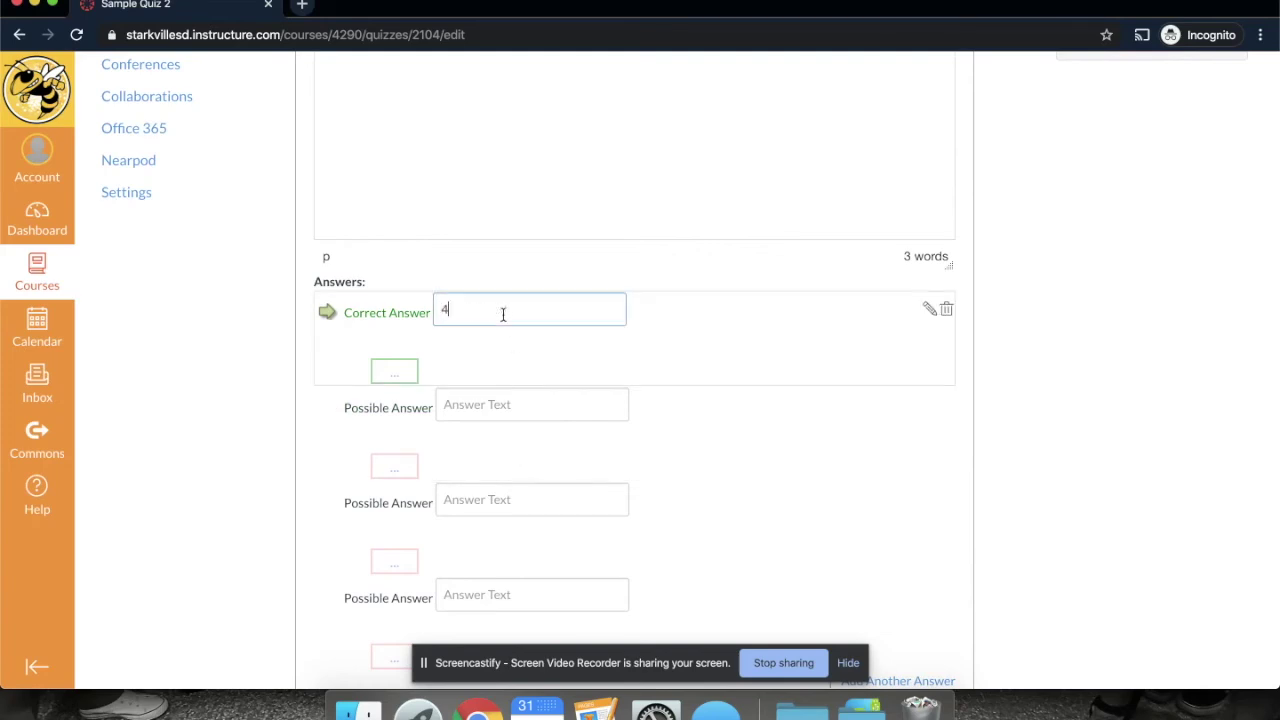
left_click(398, 378)
scroll(526, 569, "down", 3)
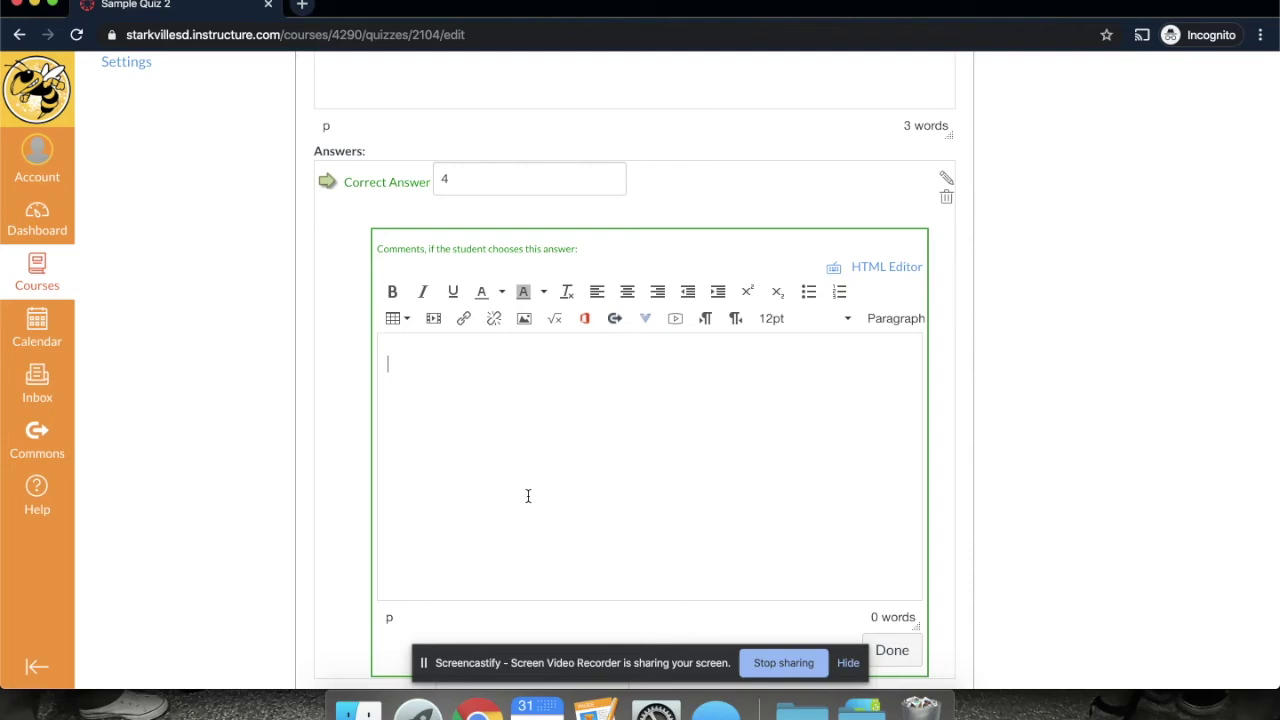
type("WAy t")
scroll(1057, 400, "down", 3)
left_click(895, 471)
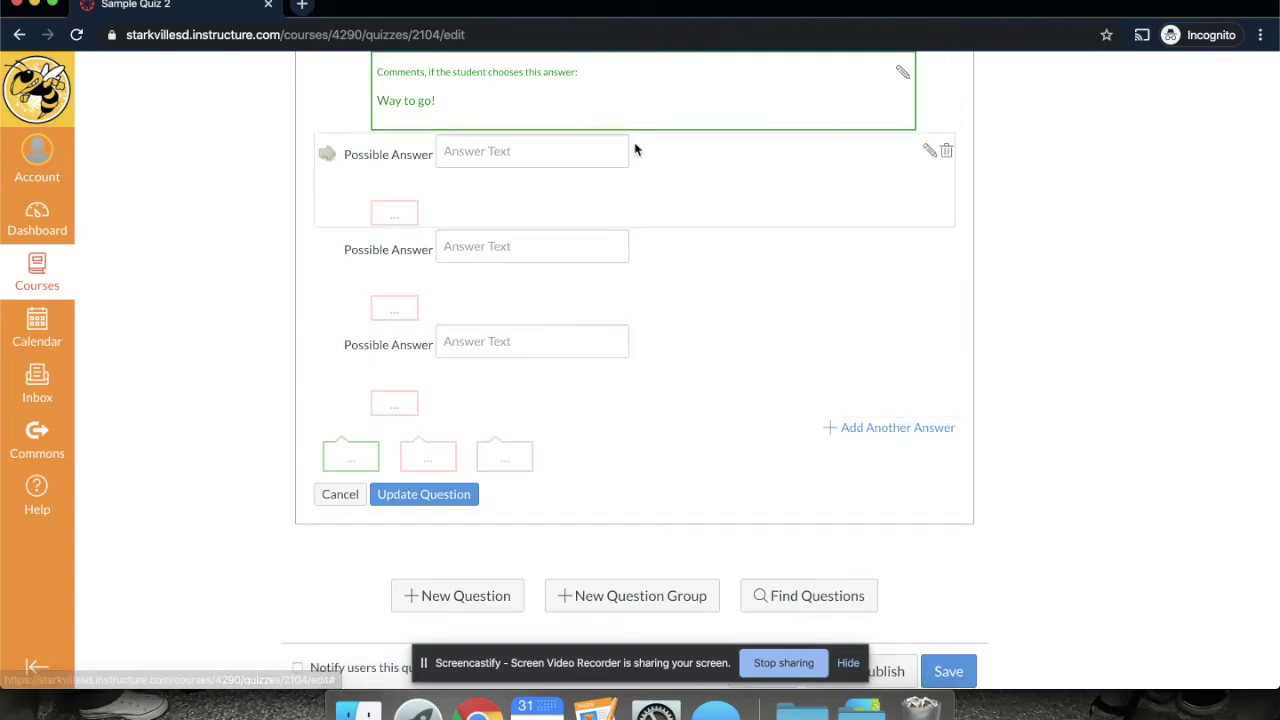
Enter 0 as the first possible wrong answer with the student comment "Did you subtract instead of adding?".
scroll(634, 146, "up", 3)
left_click(537, 394)
type("0")
key("BackSpace")
type("0")
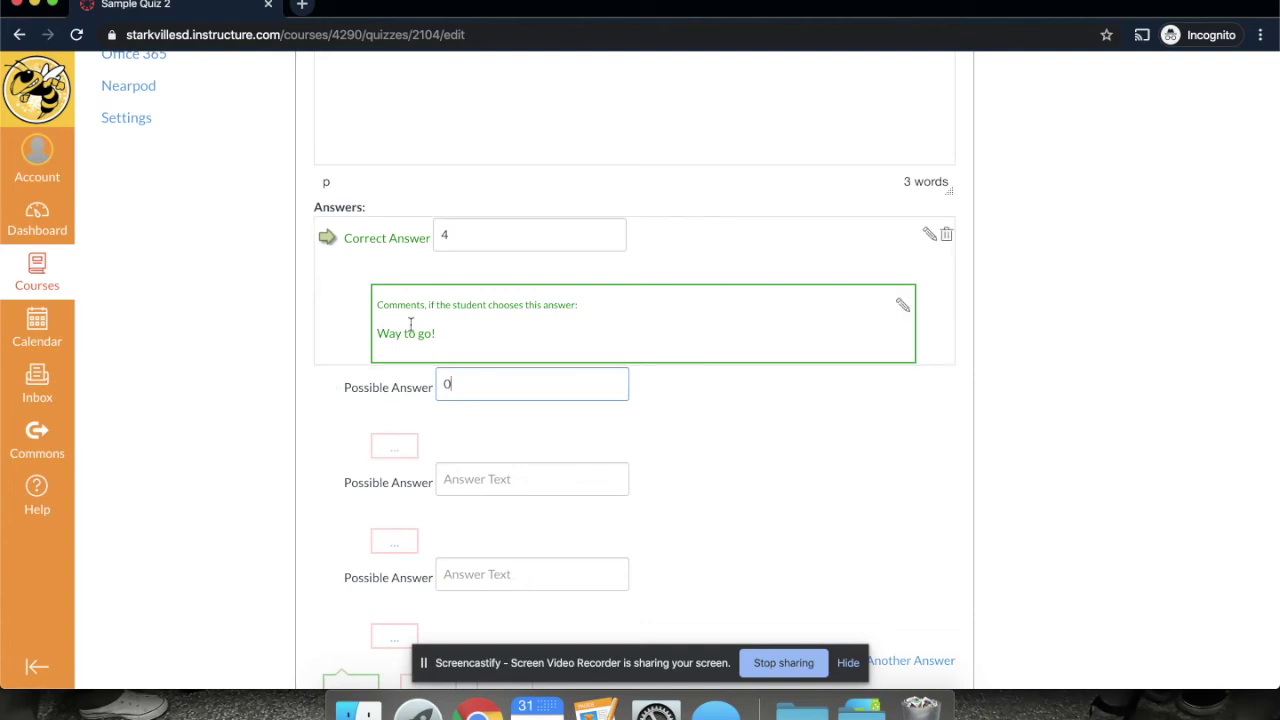
left_click(392, 448)
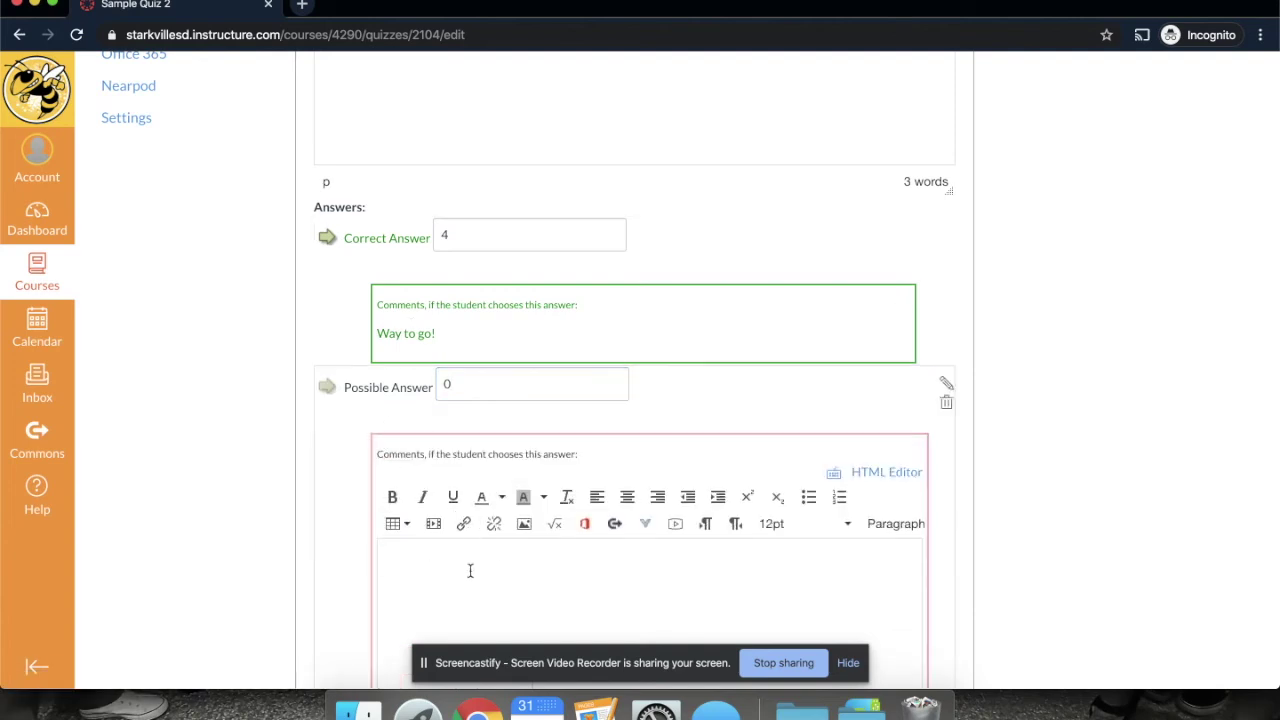
type("ou subtract instead of adding?")
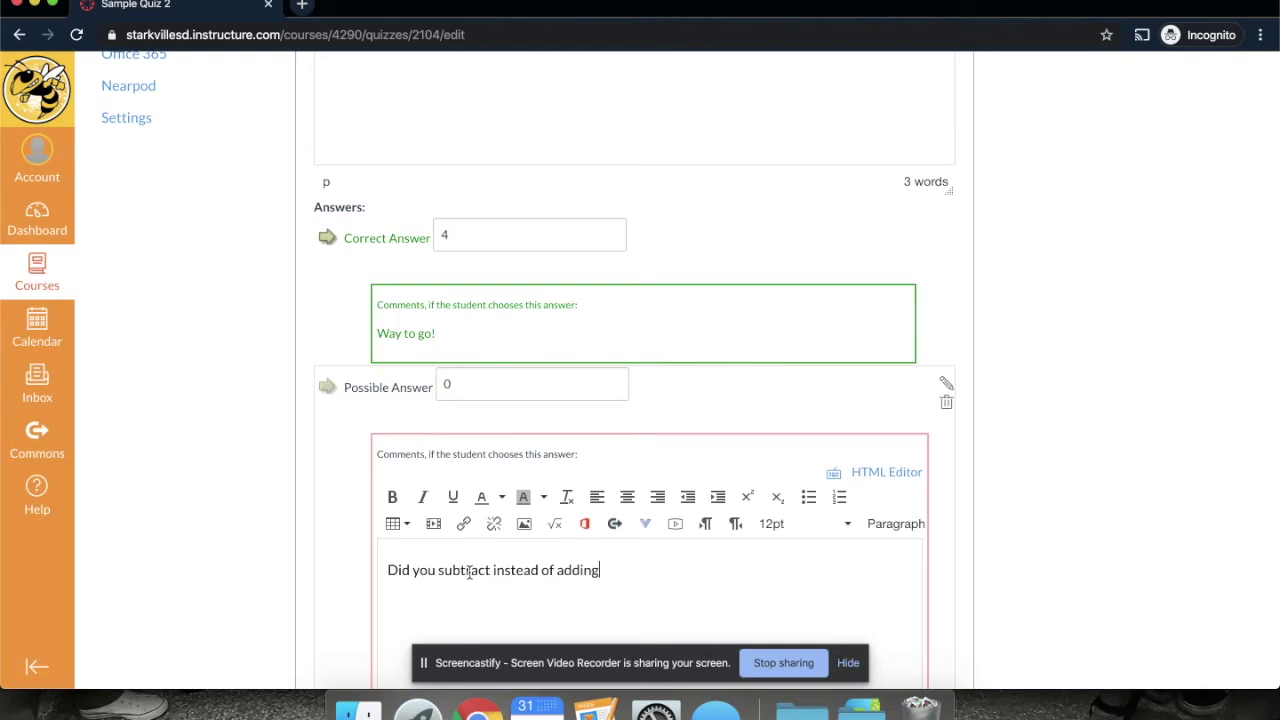
scroll(930, 476, "down", 3)
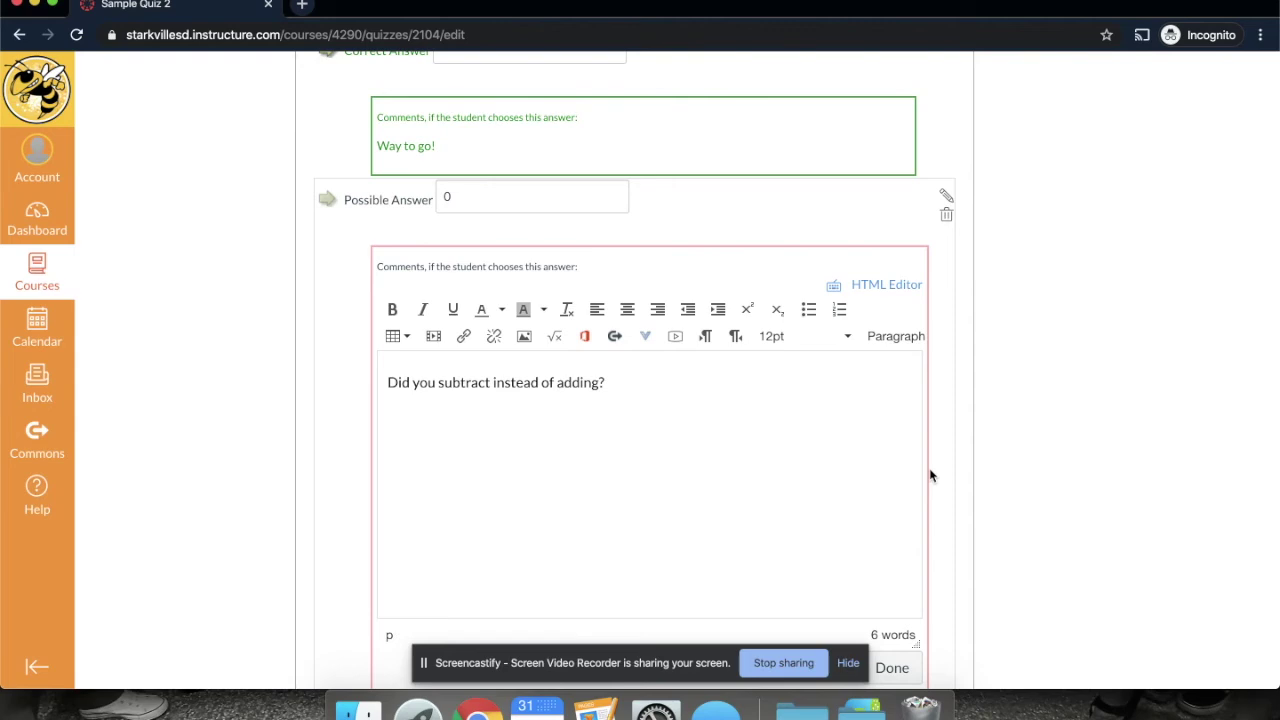
scroll(930, 476, "down", 3)
left_click(889, 487)
Update the multiple choice question, leaving the remaining answers blank, and save and publish Sample Quiz 2.
scroll(531, 332, "up", 3)
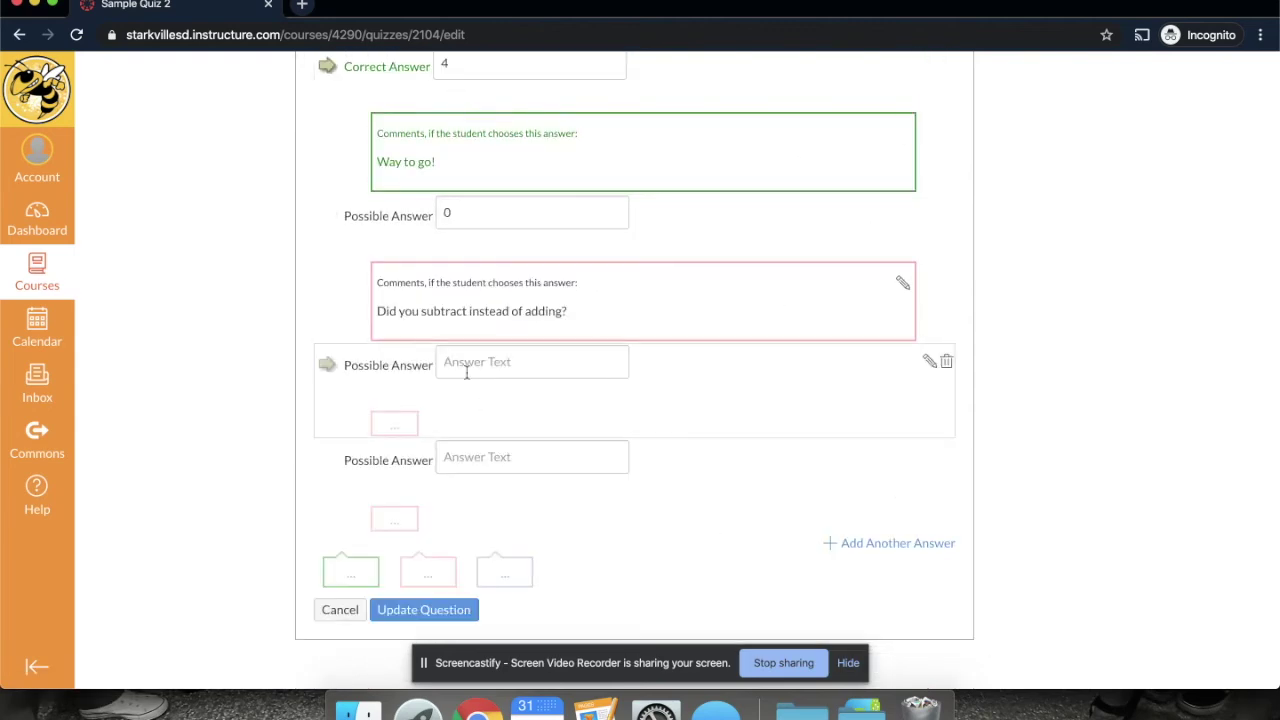
scroll(514, 551, "down", 3)
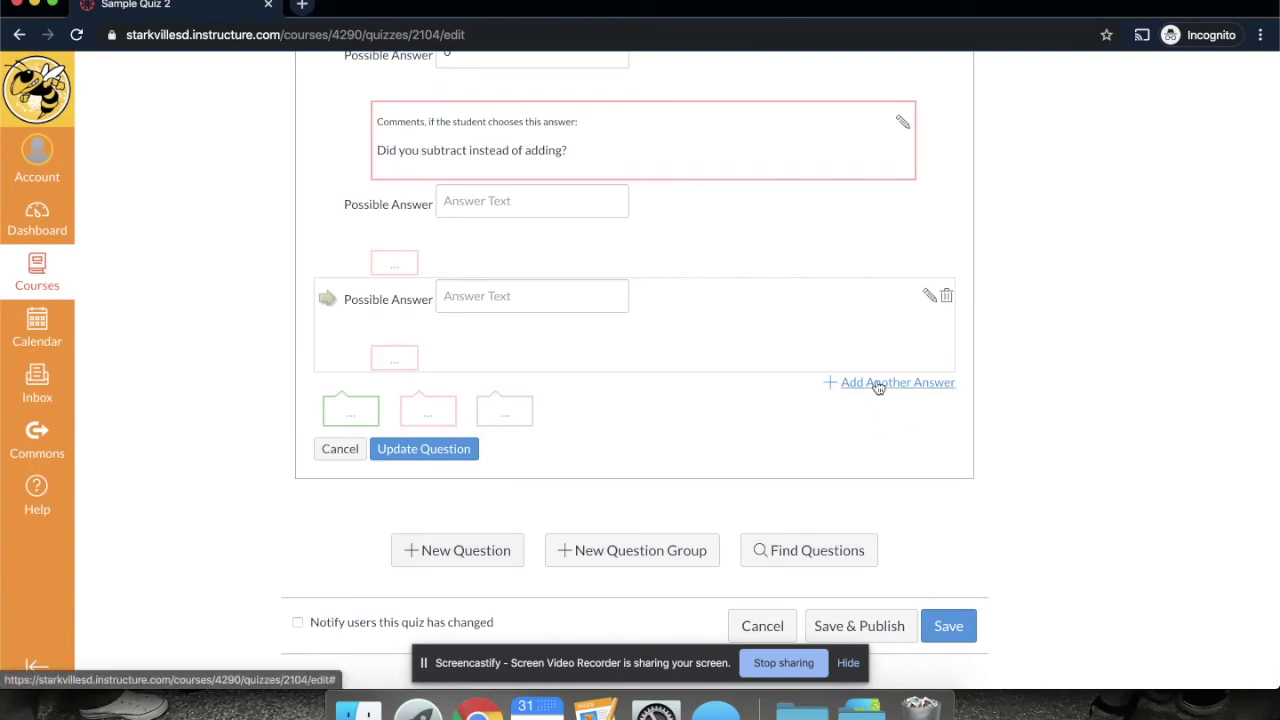
left_click(437, 449)
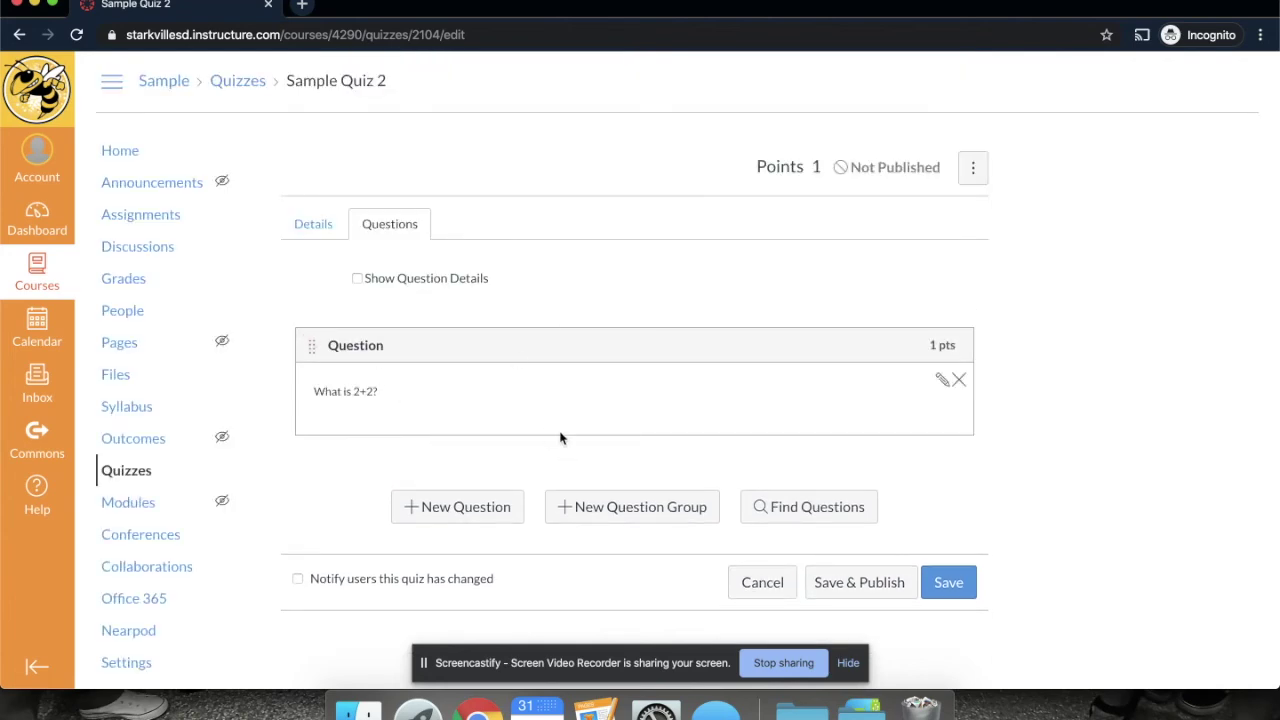
left_click(871, 583)
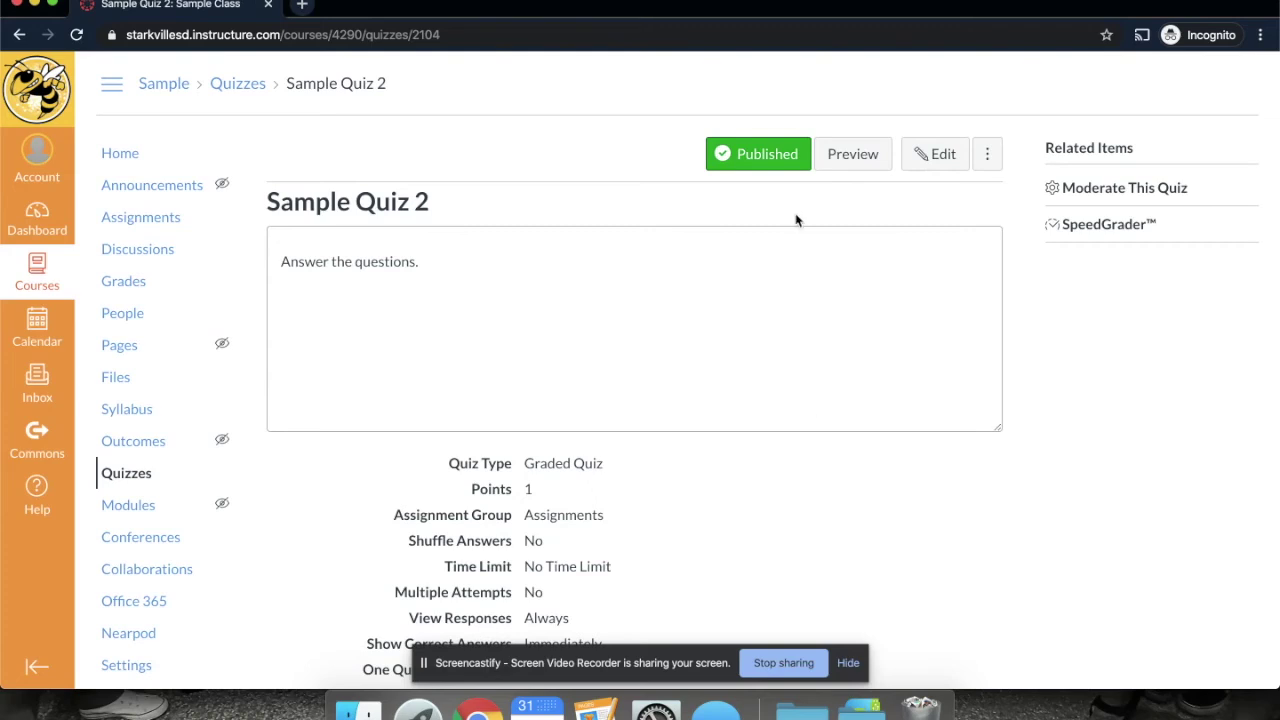
From the course home page, add a new unindented discussion topic named "What does student engagement look like?" to Sample Module.
left_click(118, 153)
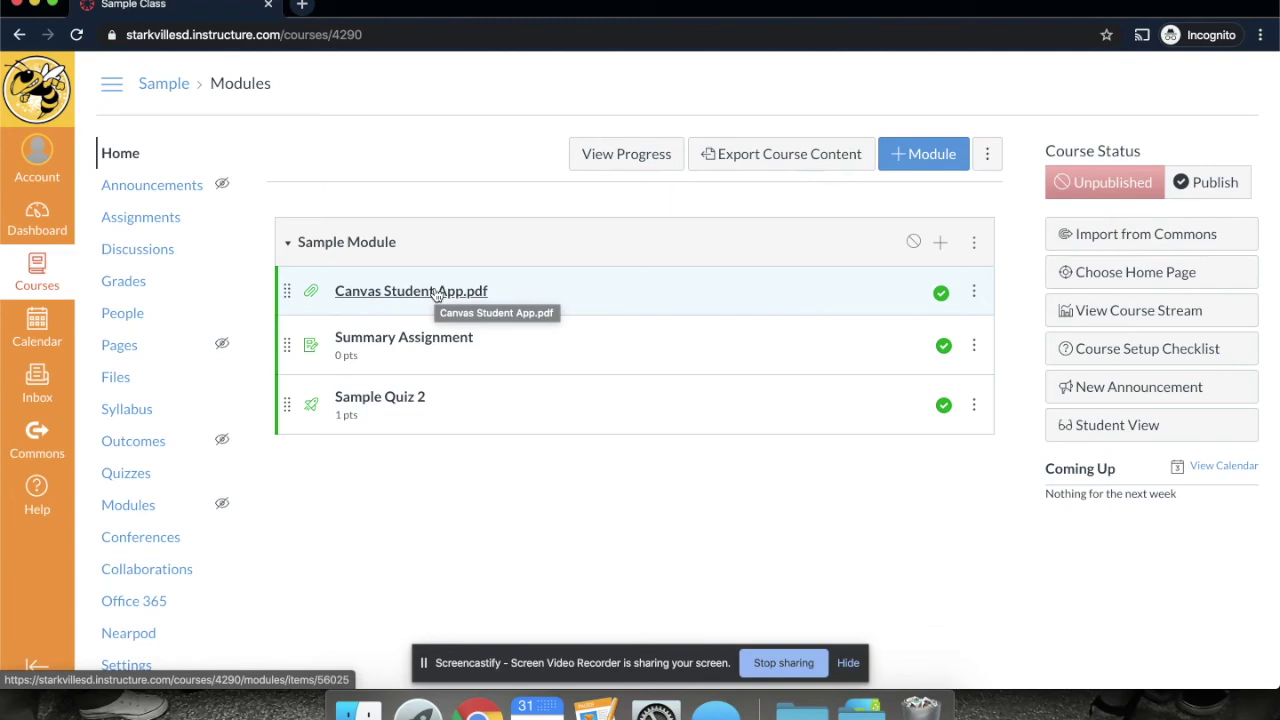
left_click(940, 243)
left_click(449, 229)
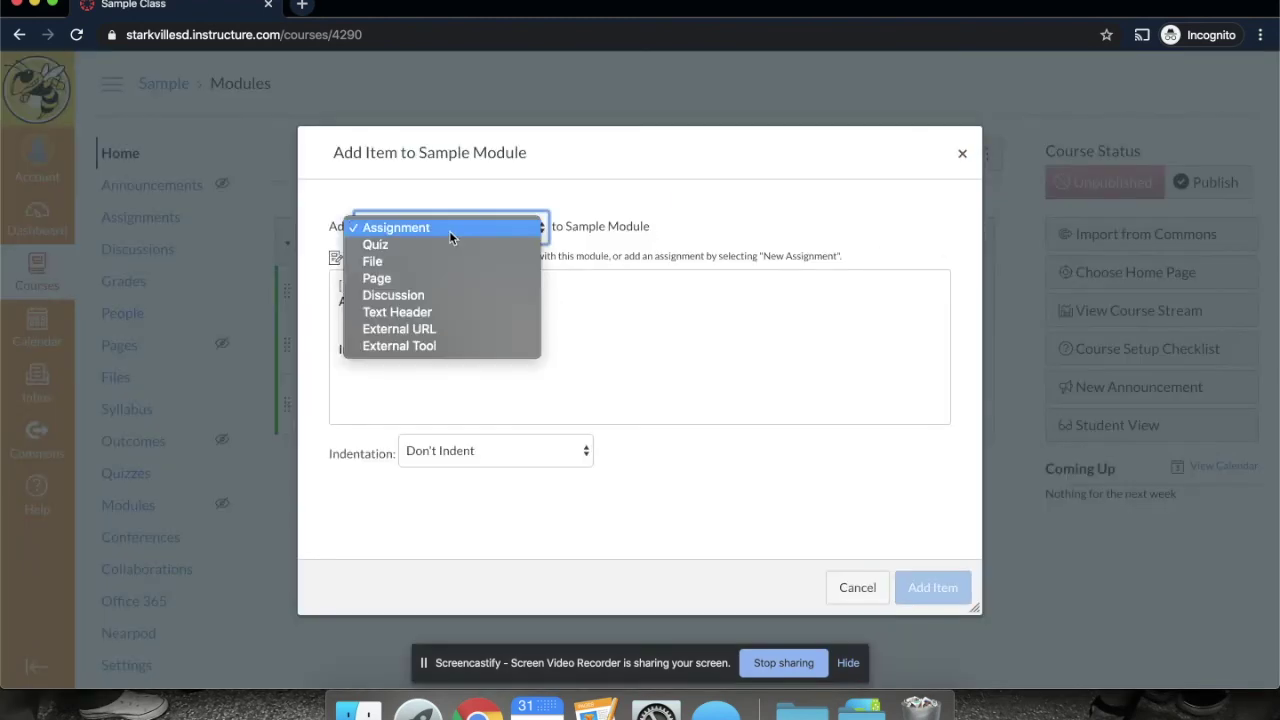
left_click(450, 296)
left_click(414, 286)
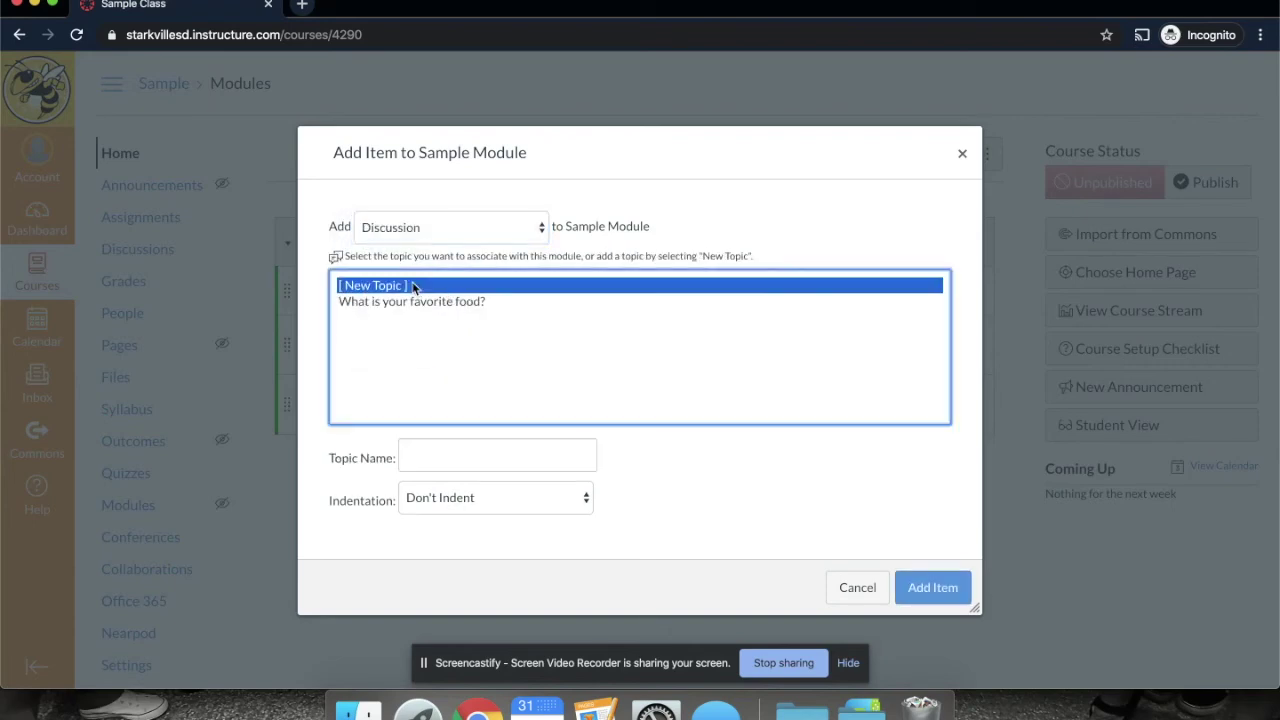
left_click(469, 444)
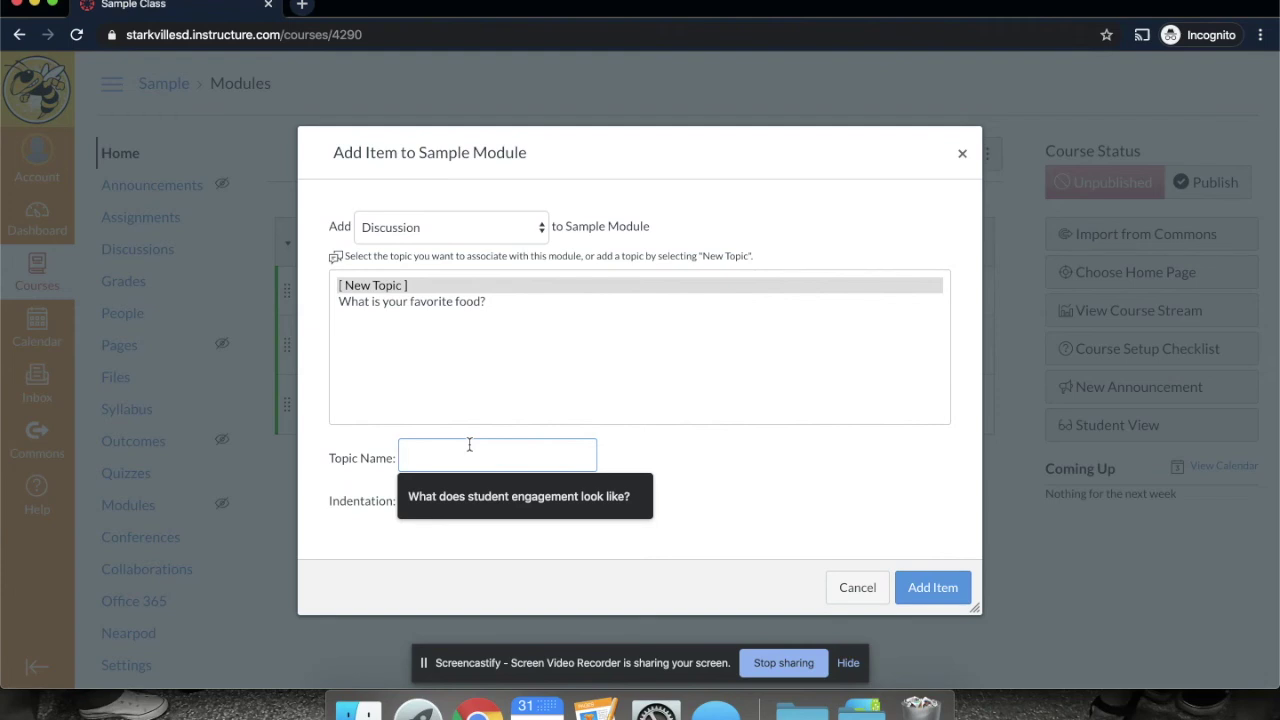
left_click(470, 497)
double_click(574, 455)
left_click_drag(574, 457, 602, 459)
left_click(602, 459)
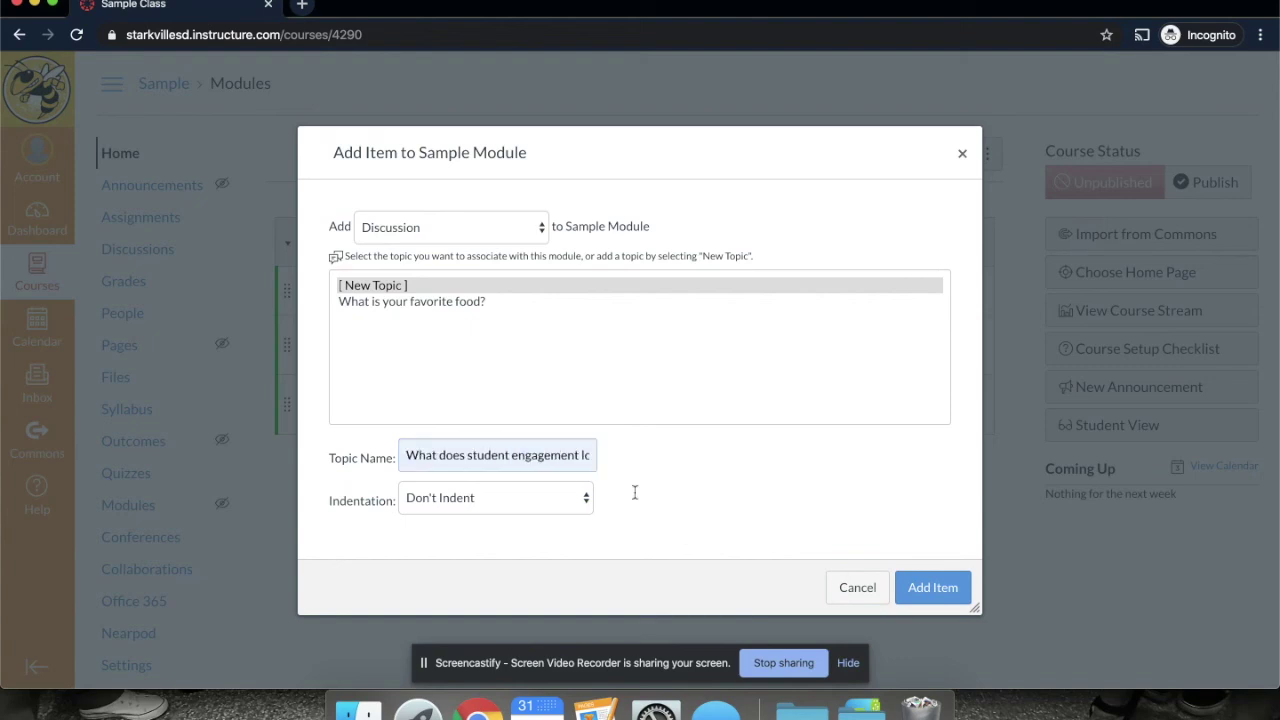
left_click(930, 588)
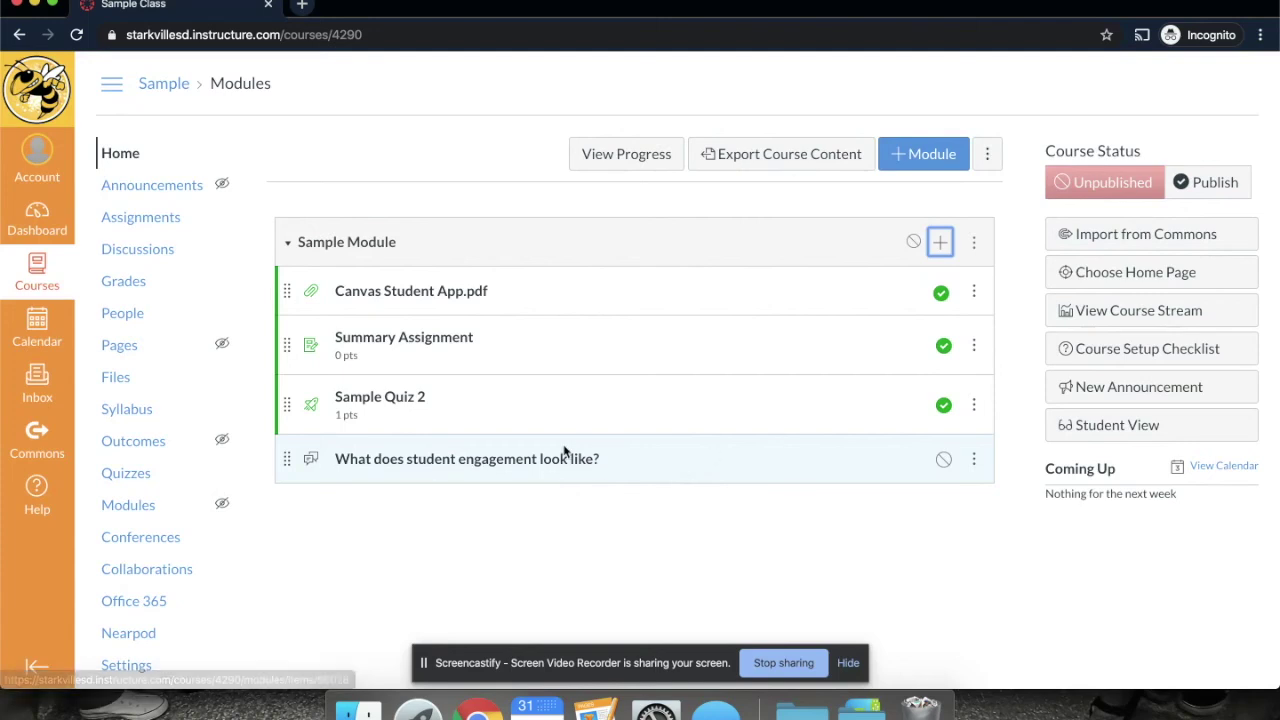
Publish the "What does student engagement look like?" discussion and return to the course home page.
left_click(466, 458)
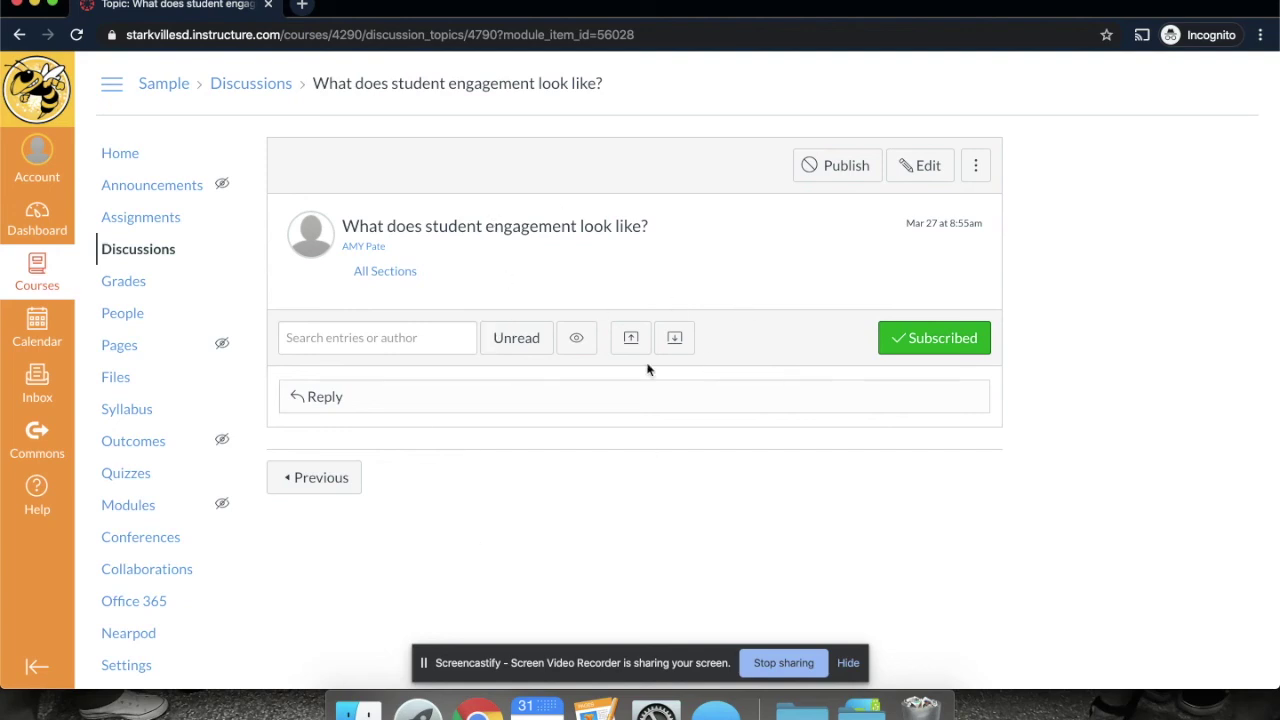
left_click(846, 166)
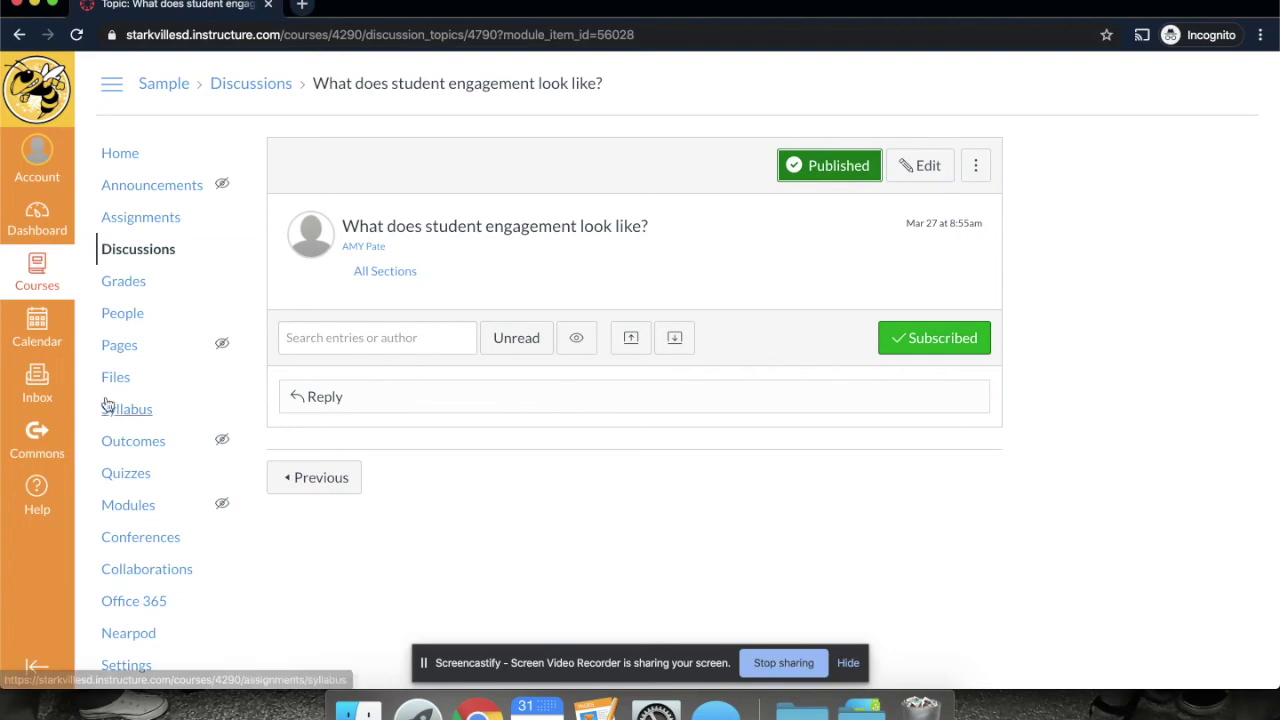
left_click(112, 155)
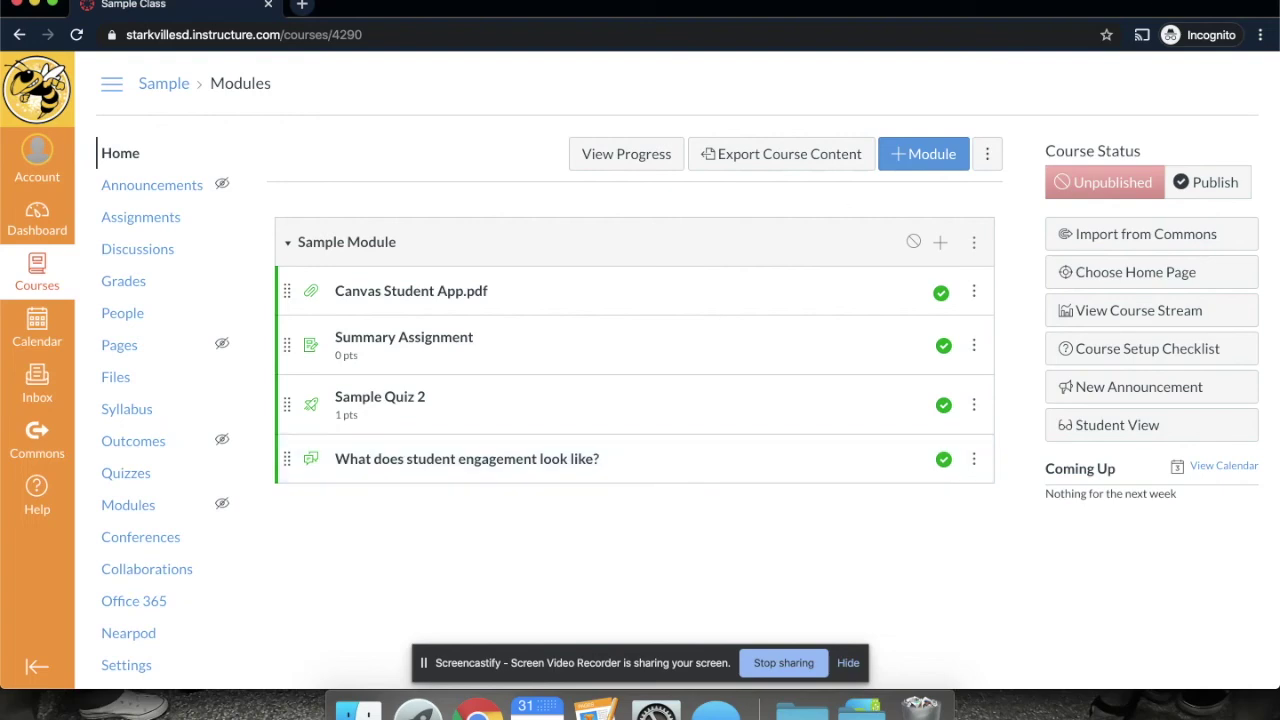
Publish the course and look over the items in Sample Module.
left_click(1193, 185)
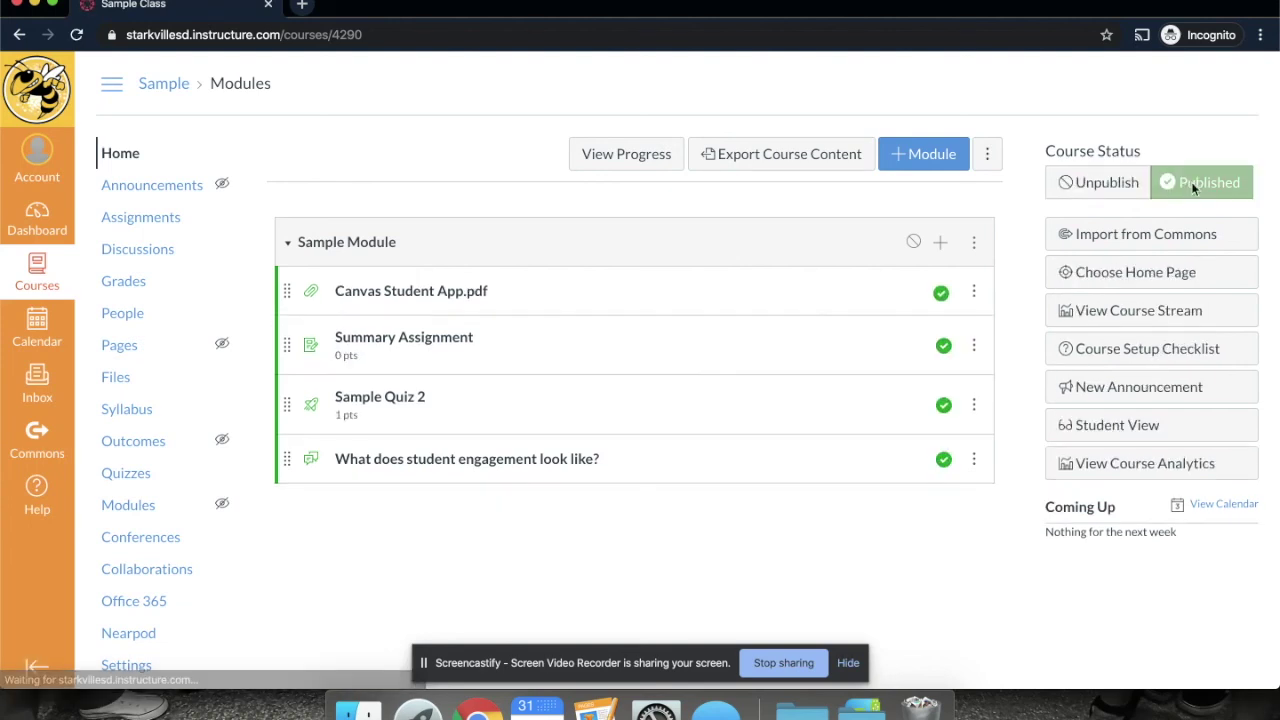
scroll(783, 107, "down", 1)
scroll(670, 445, "up", 1)
scroll(670, 445, "down", 1)
scroll(670, 445, "down", 1)
scroll(670, 445, "up", 1)
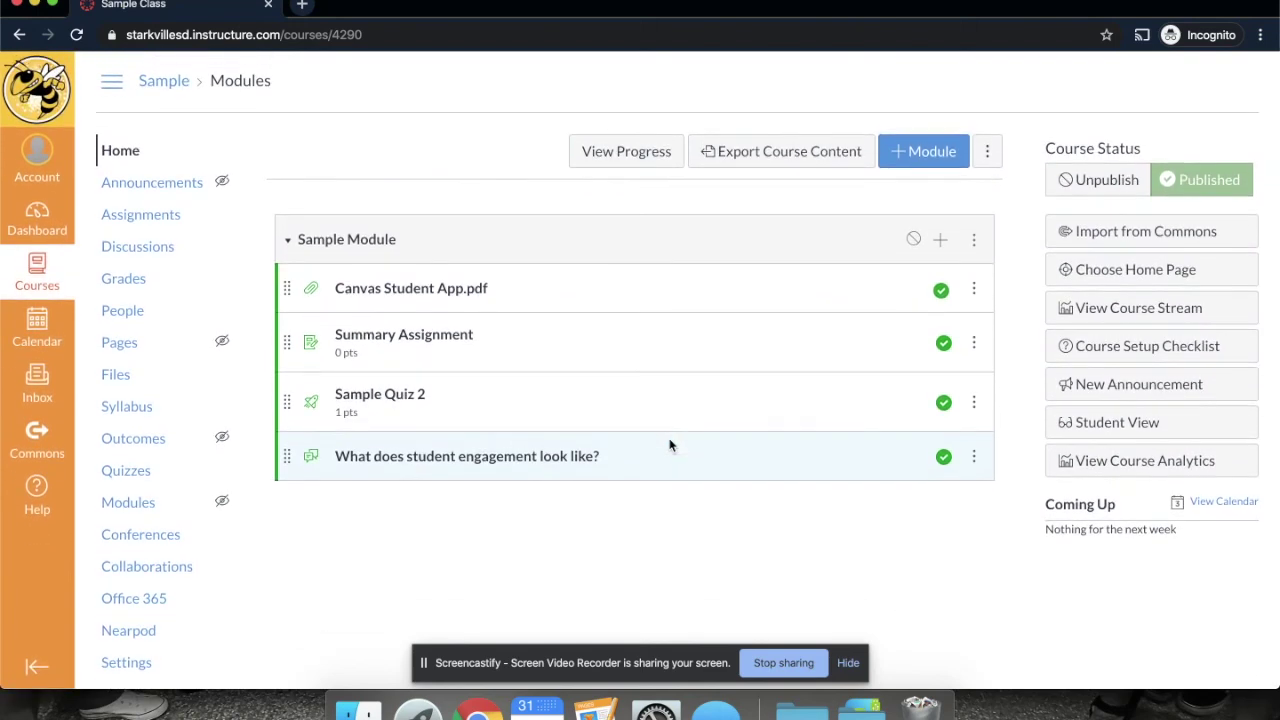